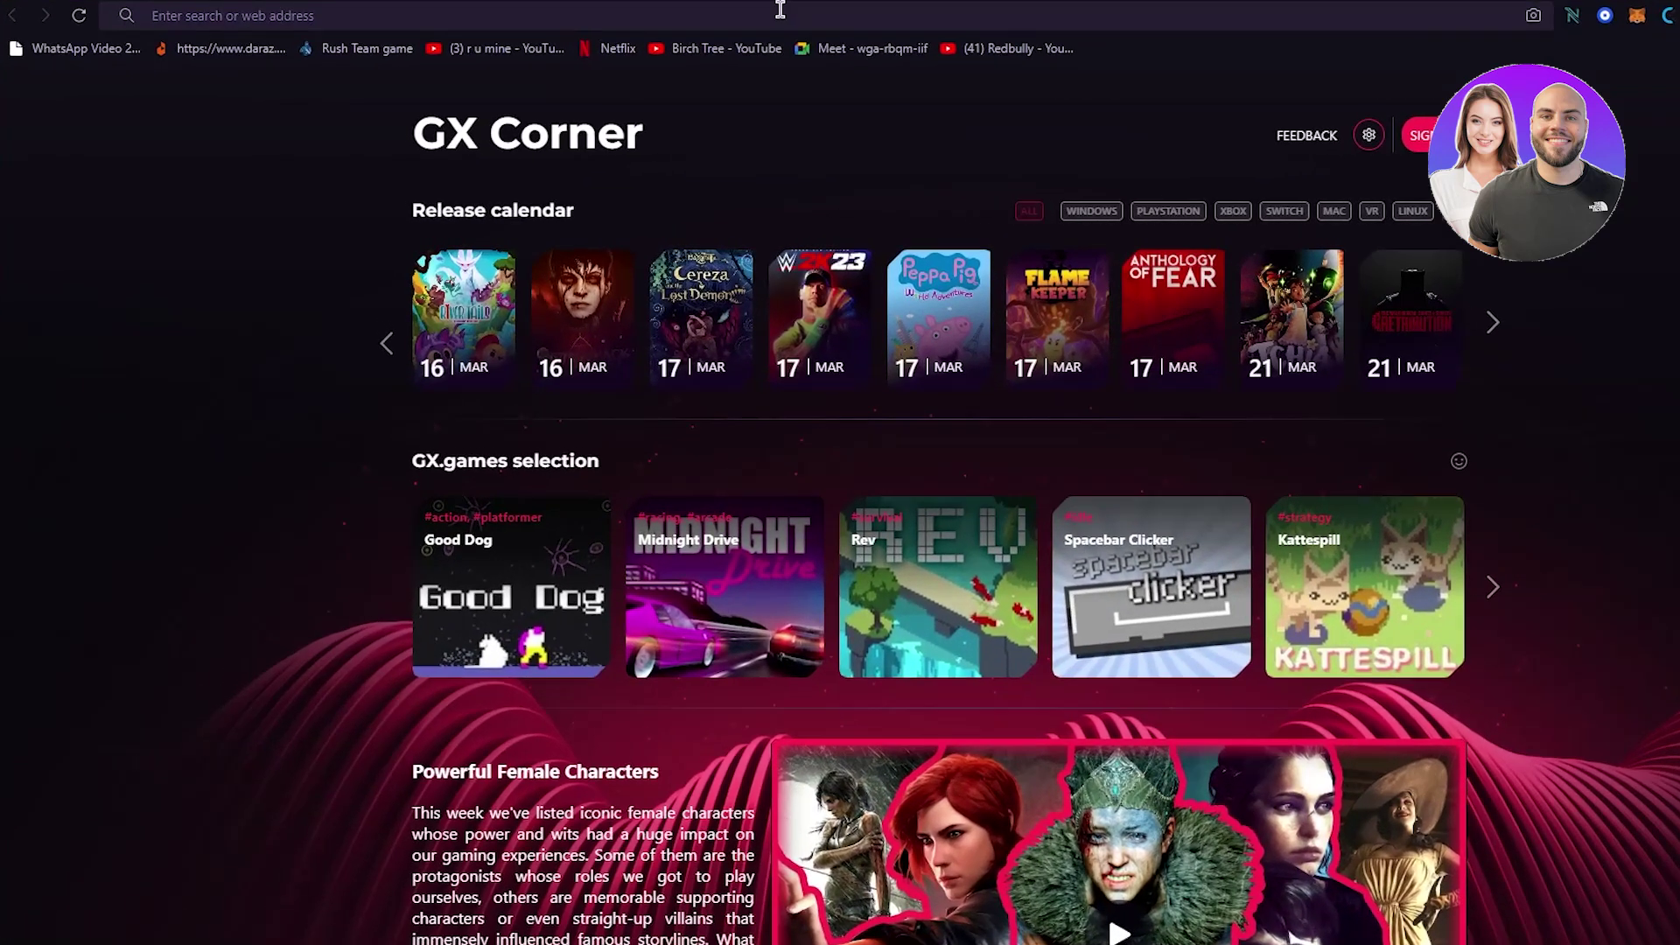
Step: Search Google for 'shopify' and open the official Shopify site
left_click(719, 40)
type("s")
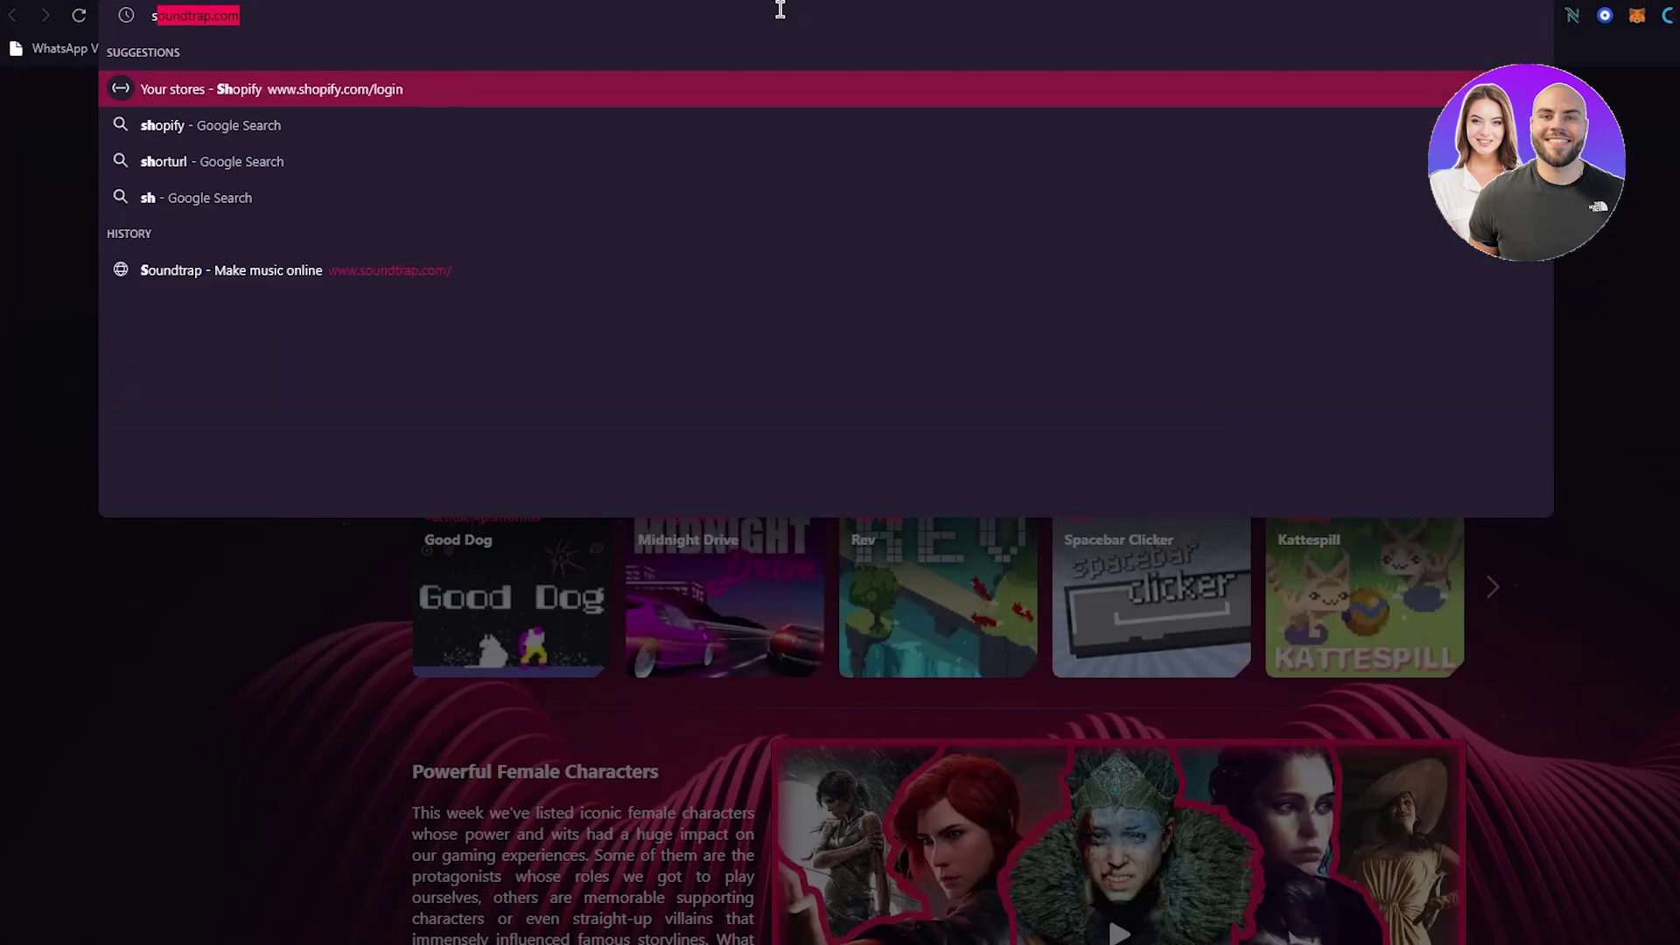
type("hopify")
key("Return")
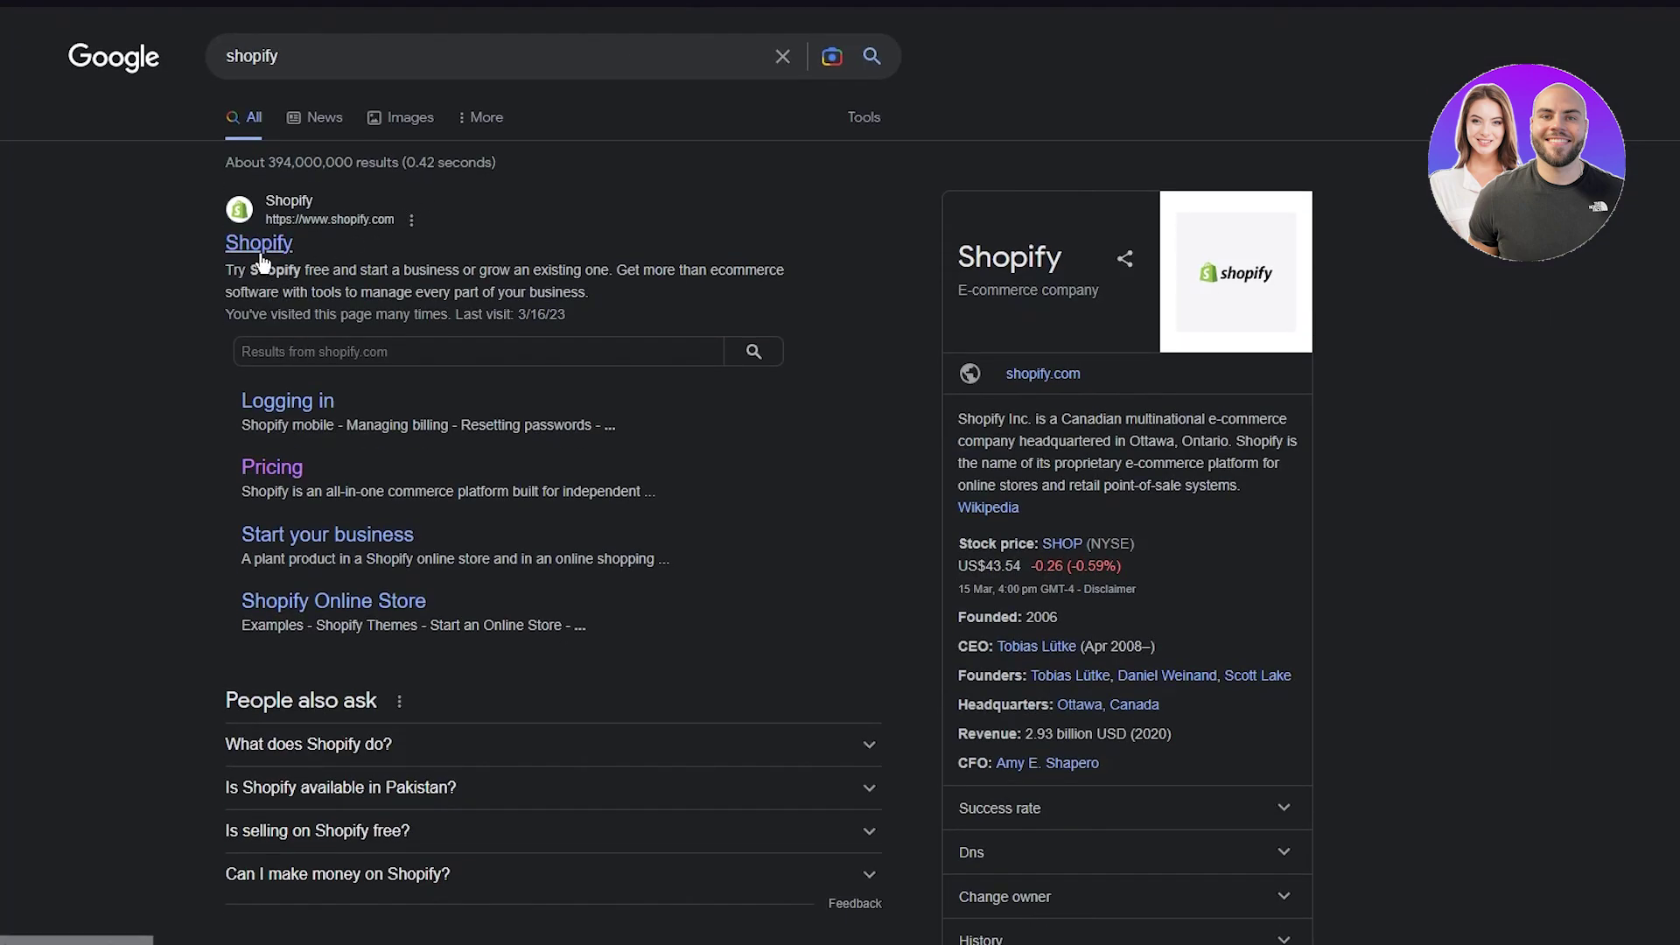
left_click(260, 253)
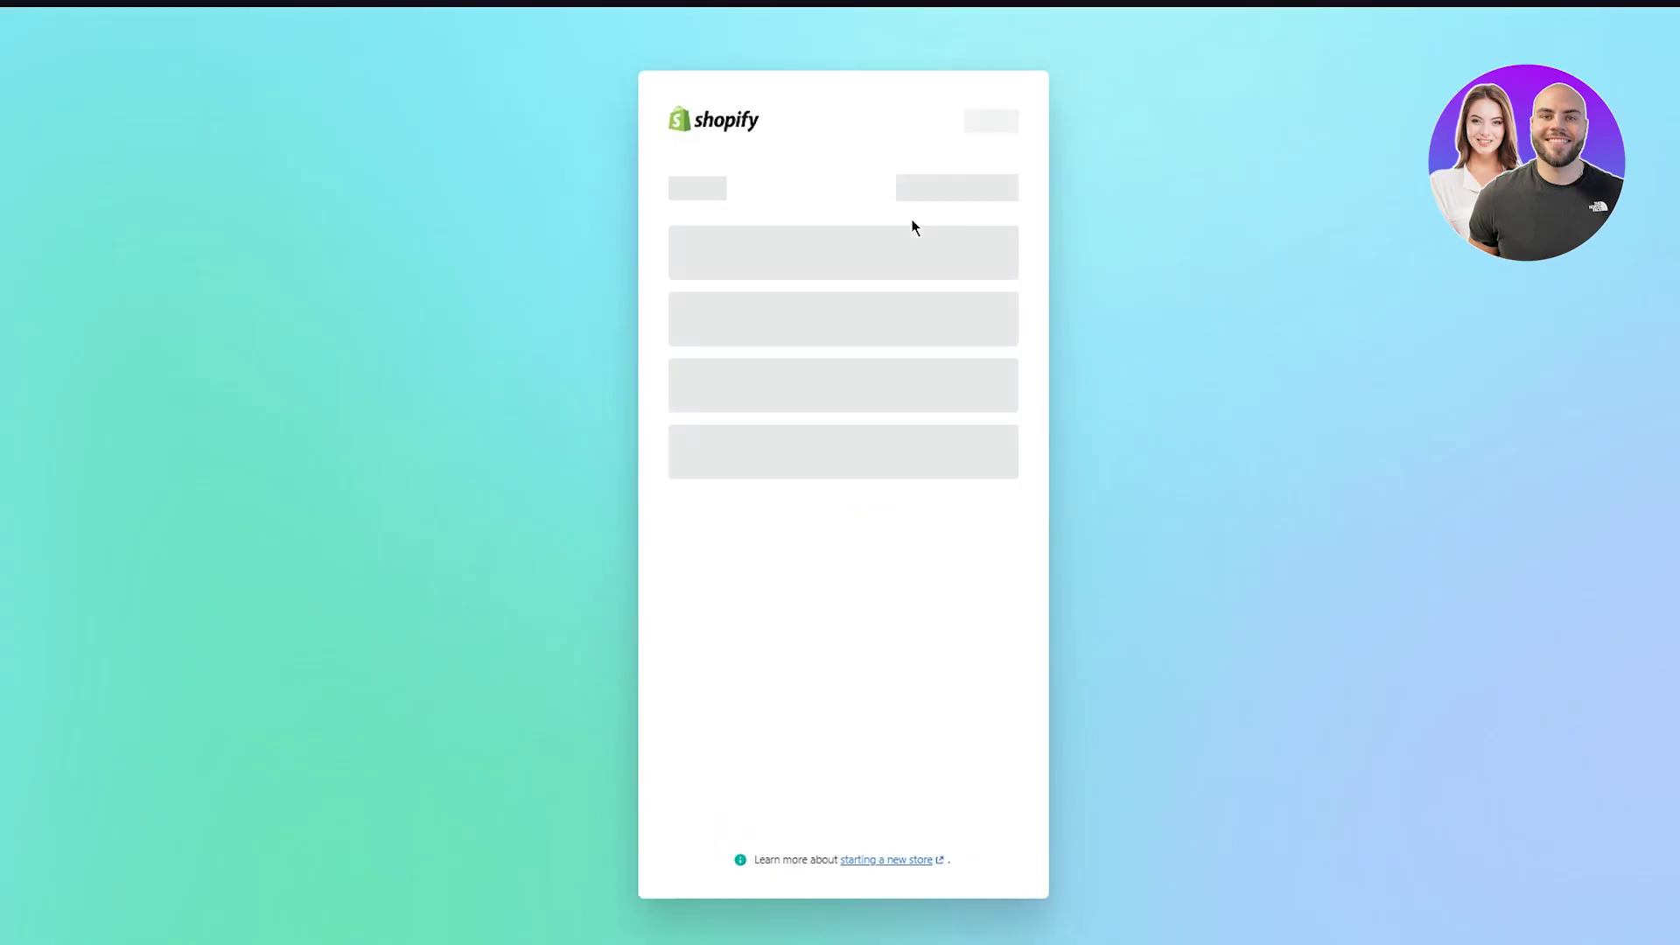
Step: Return to the stores list and switch to the other Shopify account
left_click(933, 188)
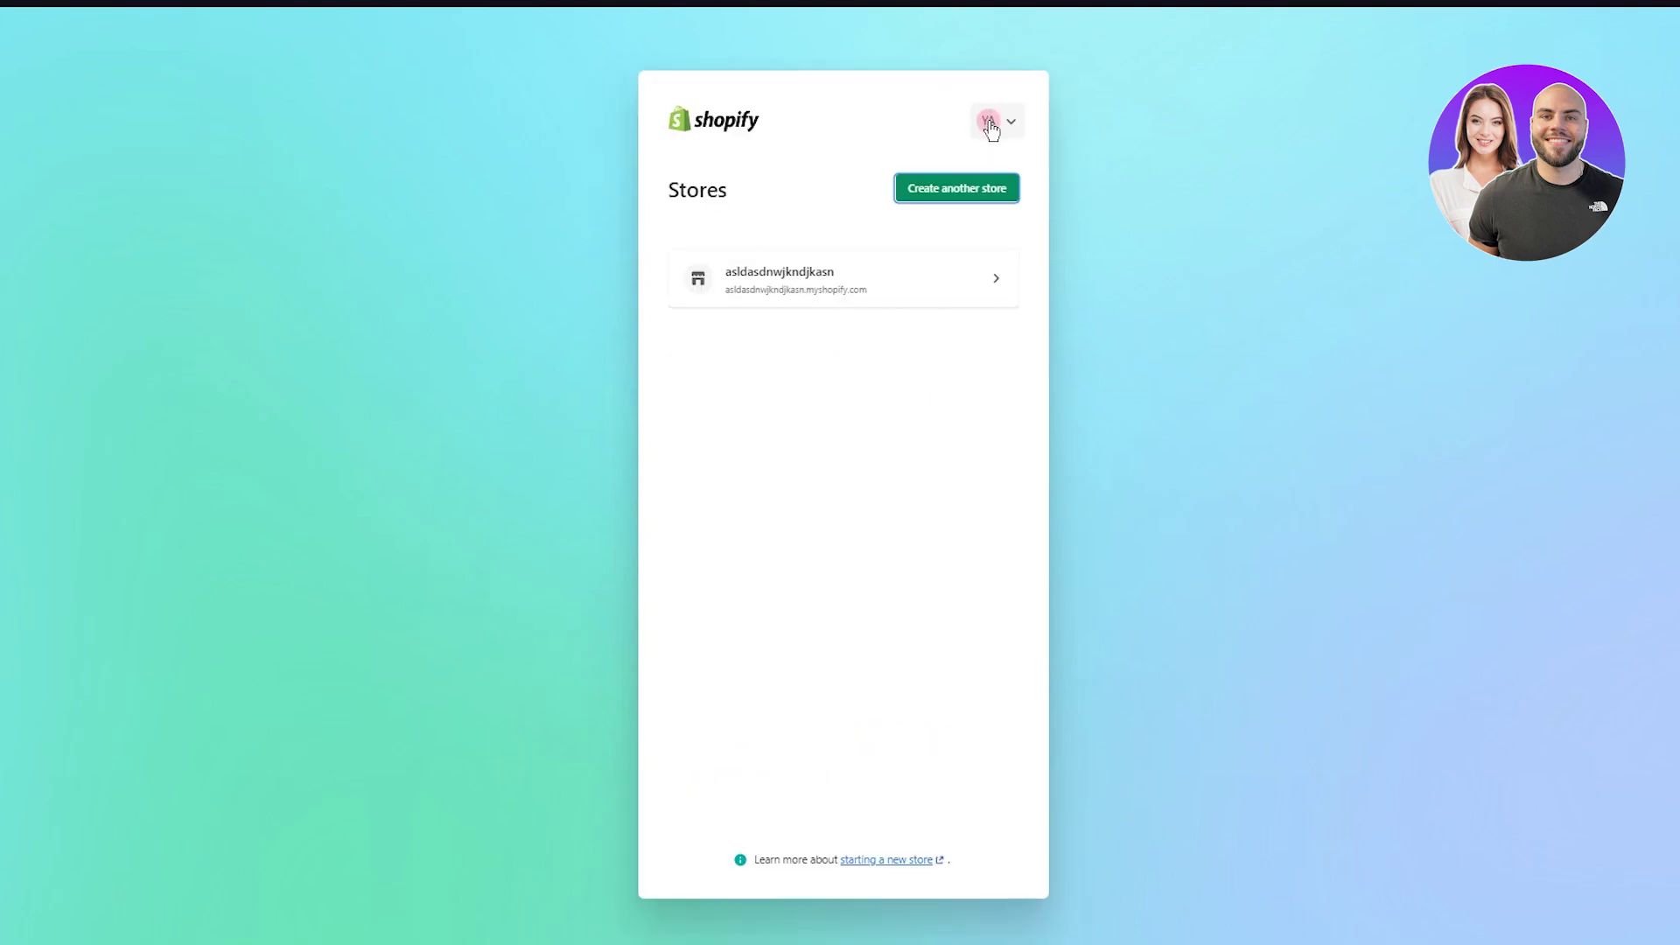
left_click(996, 121)
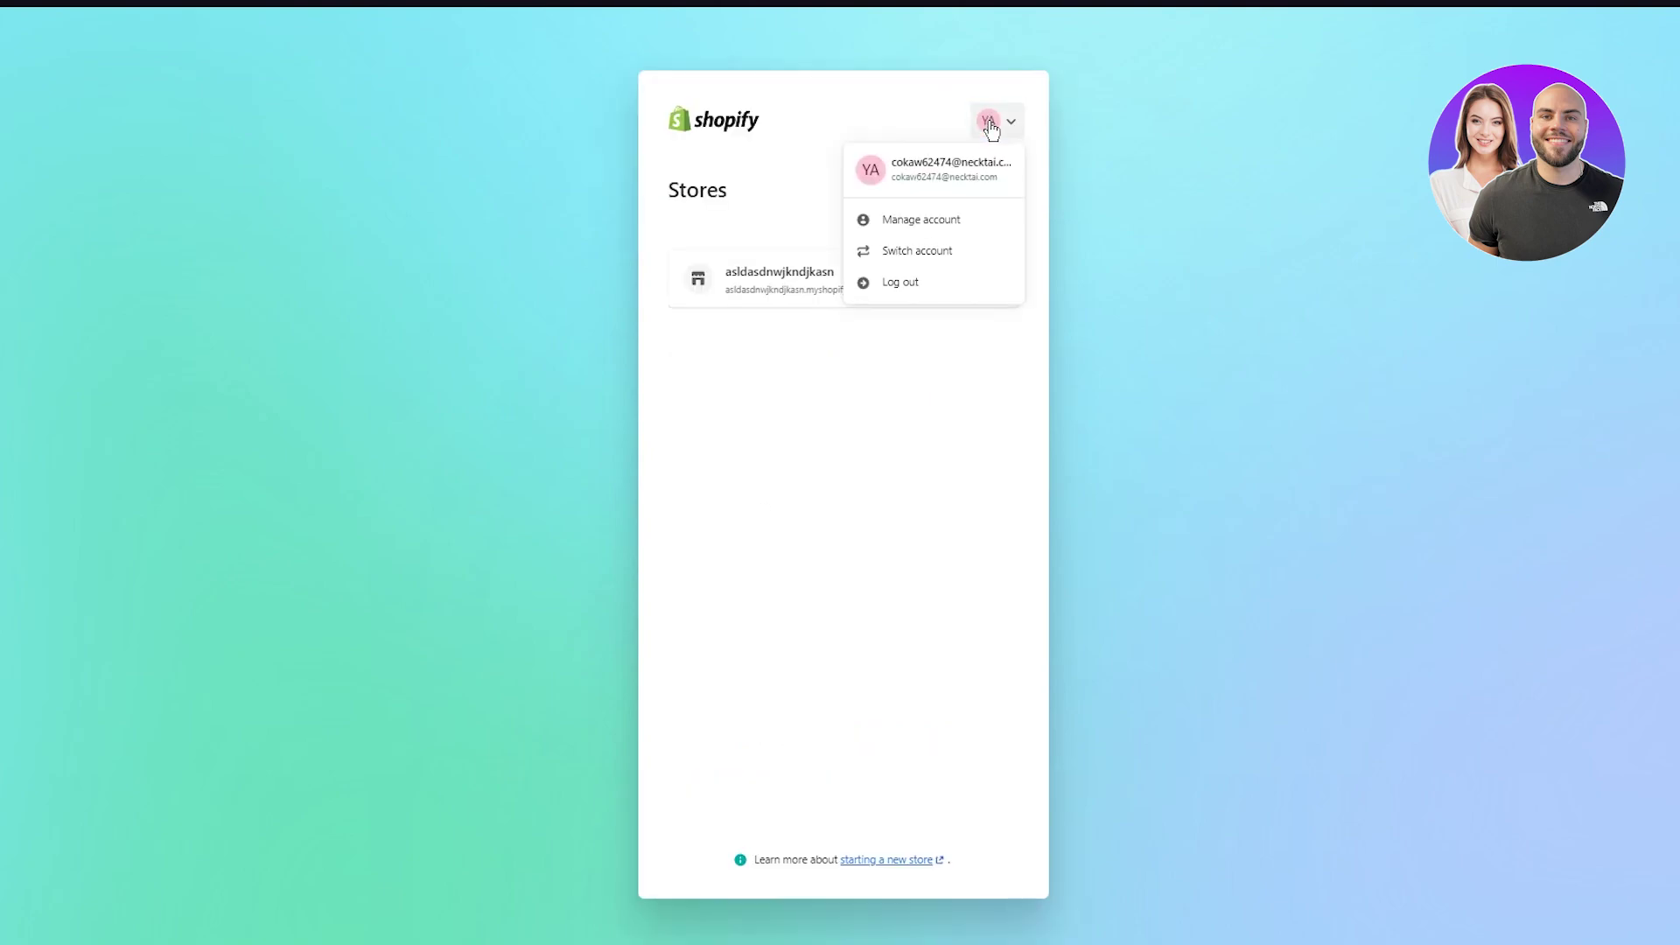
left_click(925, 255)
left_click(782, 396)
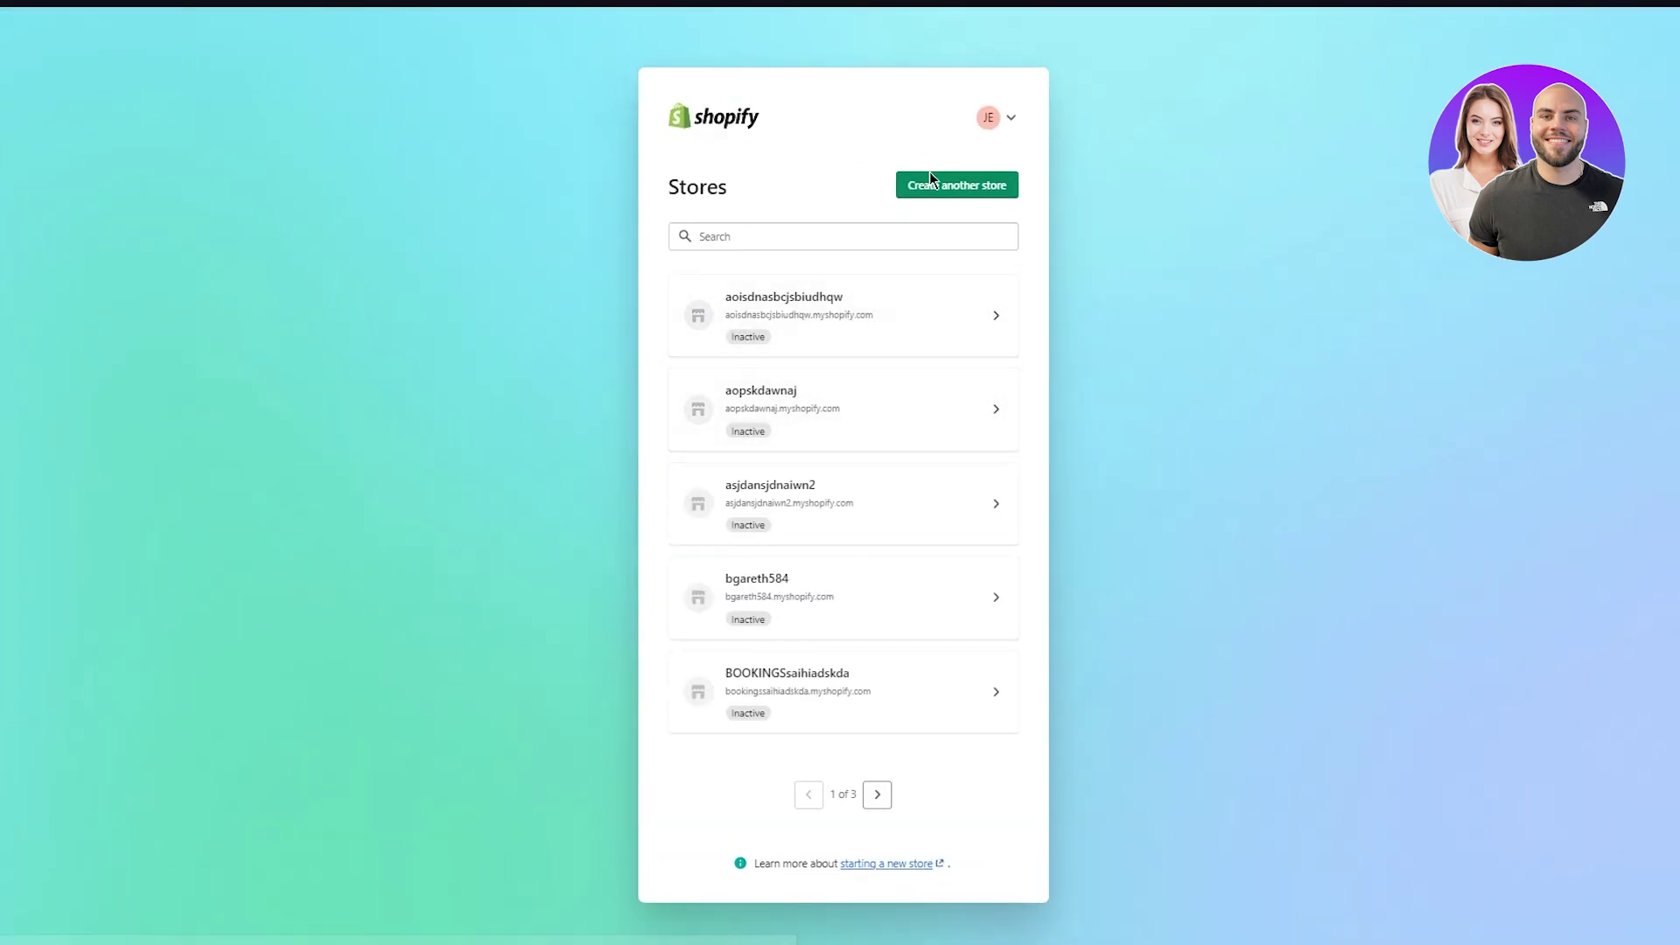
Step: Create another store named 'hohiohoh'
left_click(934, 180)
type("hohioh")
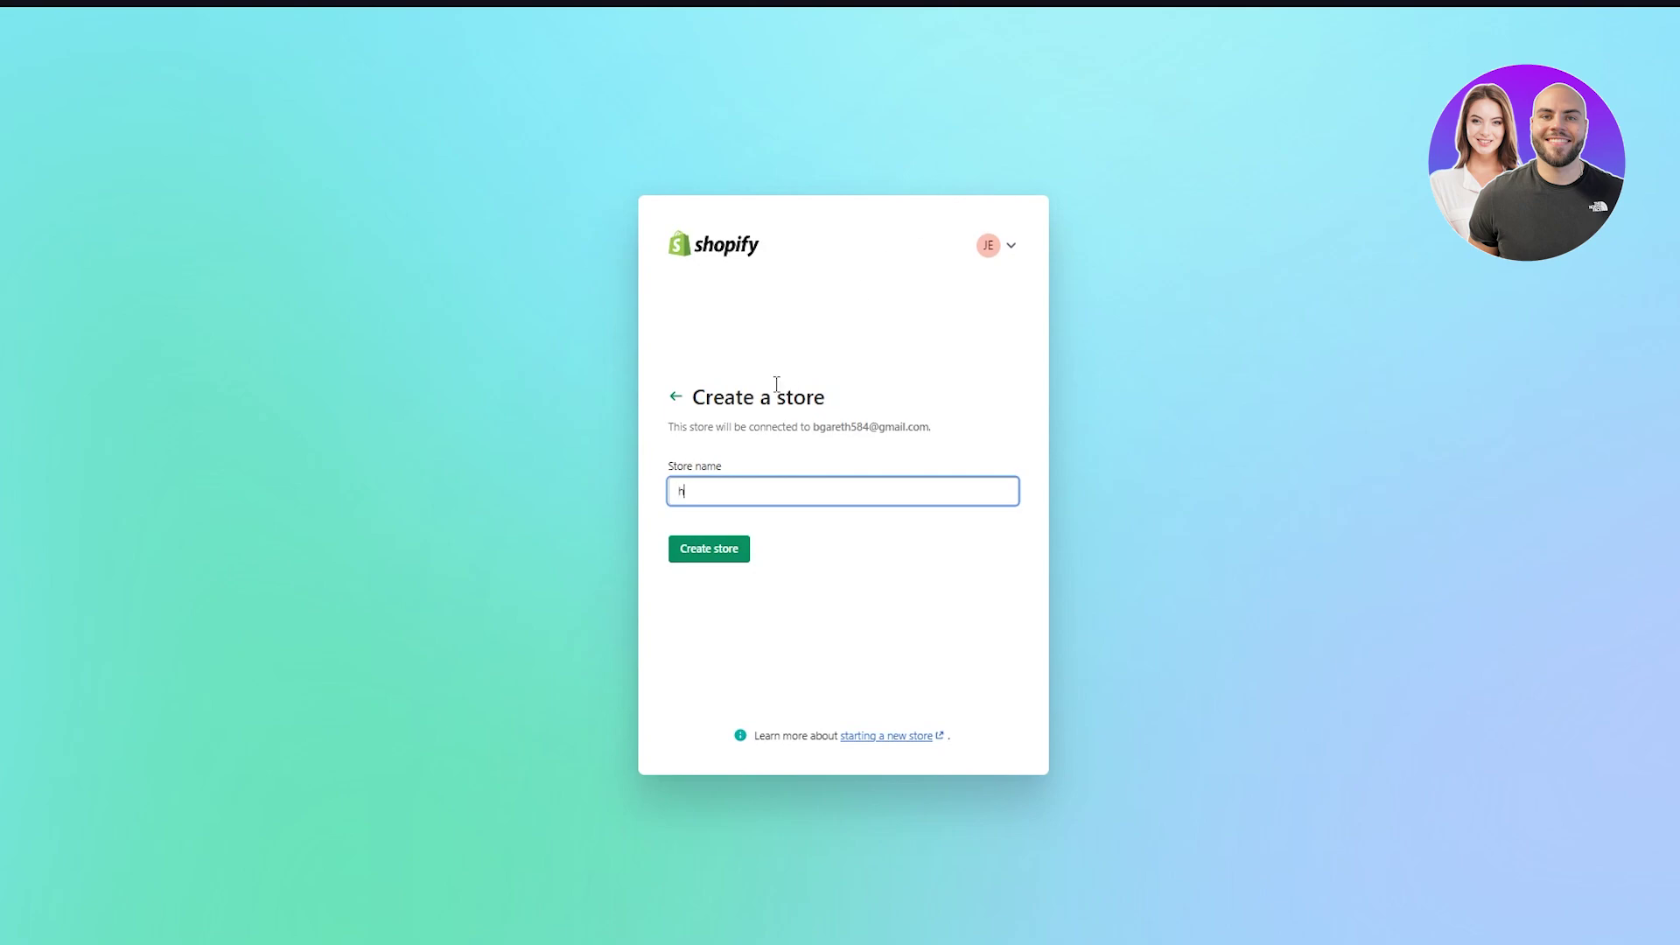
type("ohiohihkh")
key("Return")
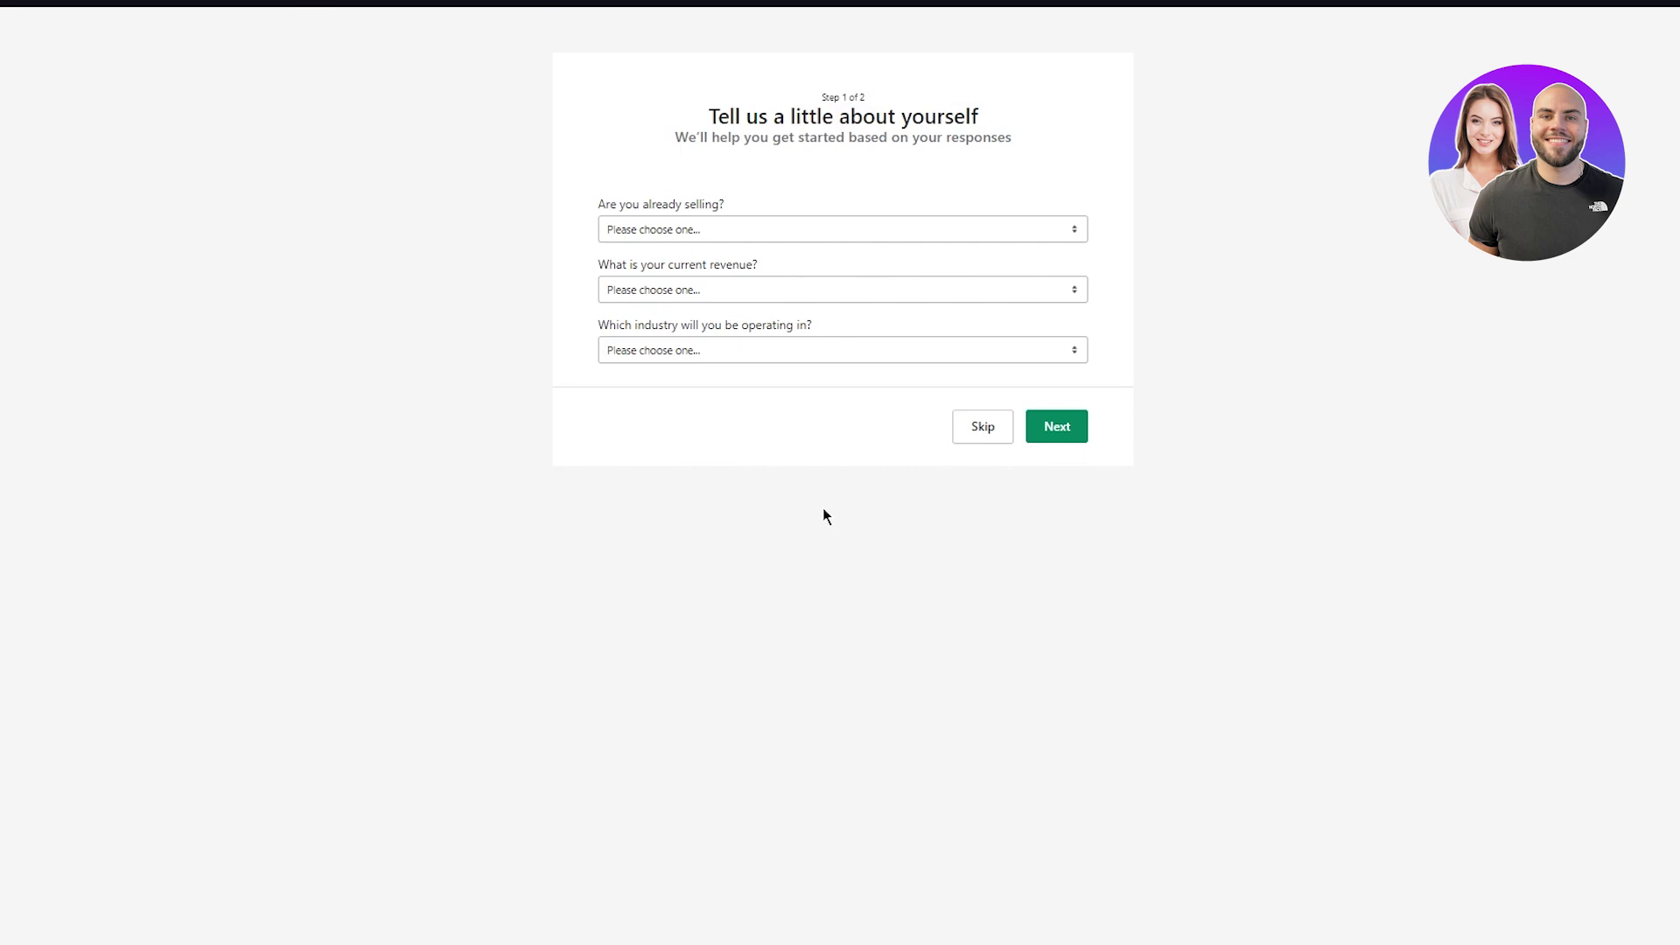
Step: Answer I'm just playing around, Up to Rs5,000 PKR and Electronics, then proceed to step 2
left_click(784, 229)
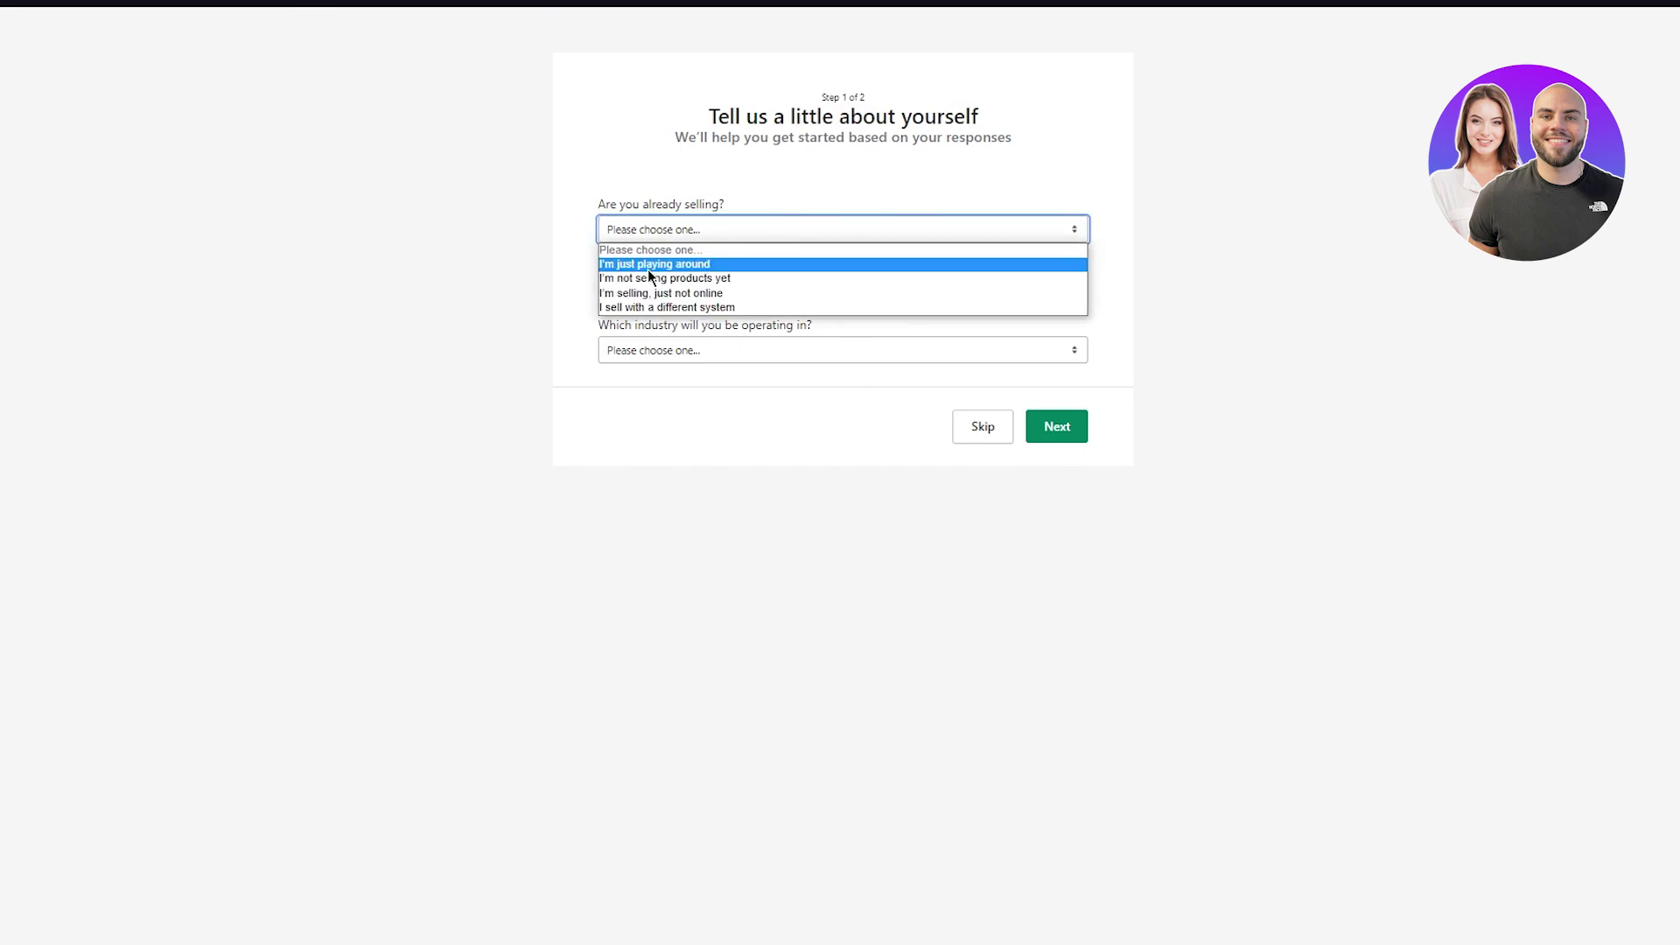
left_click(688, 267)
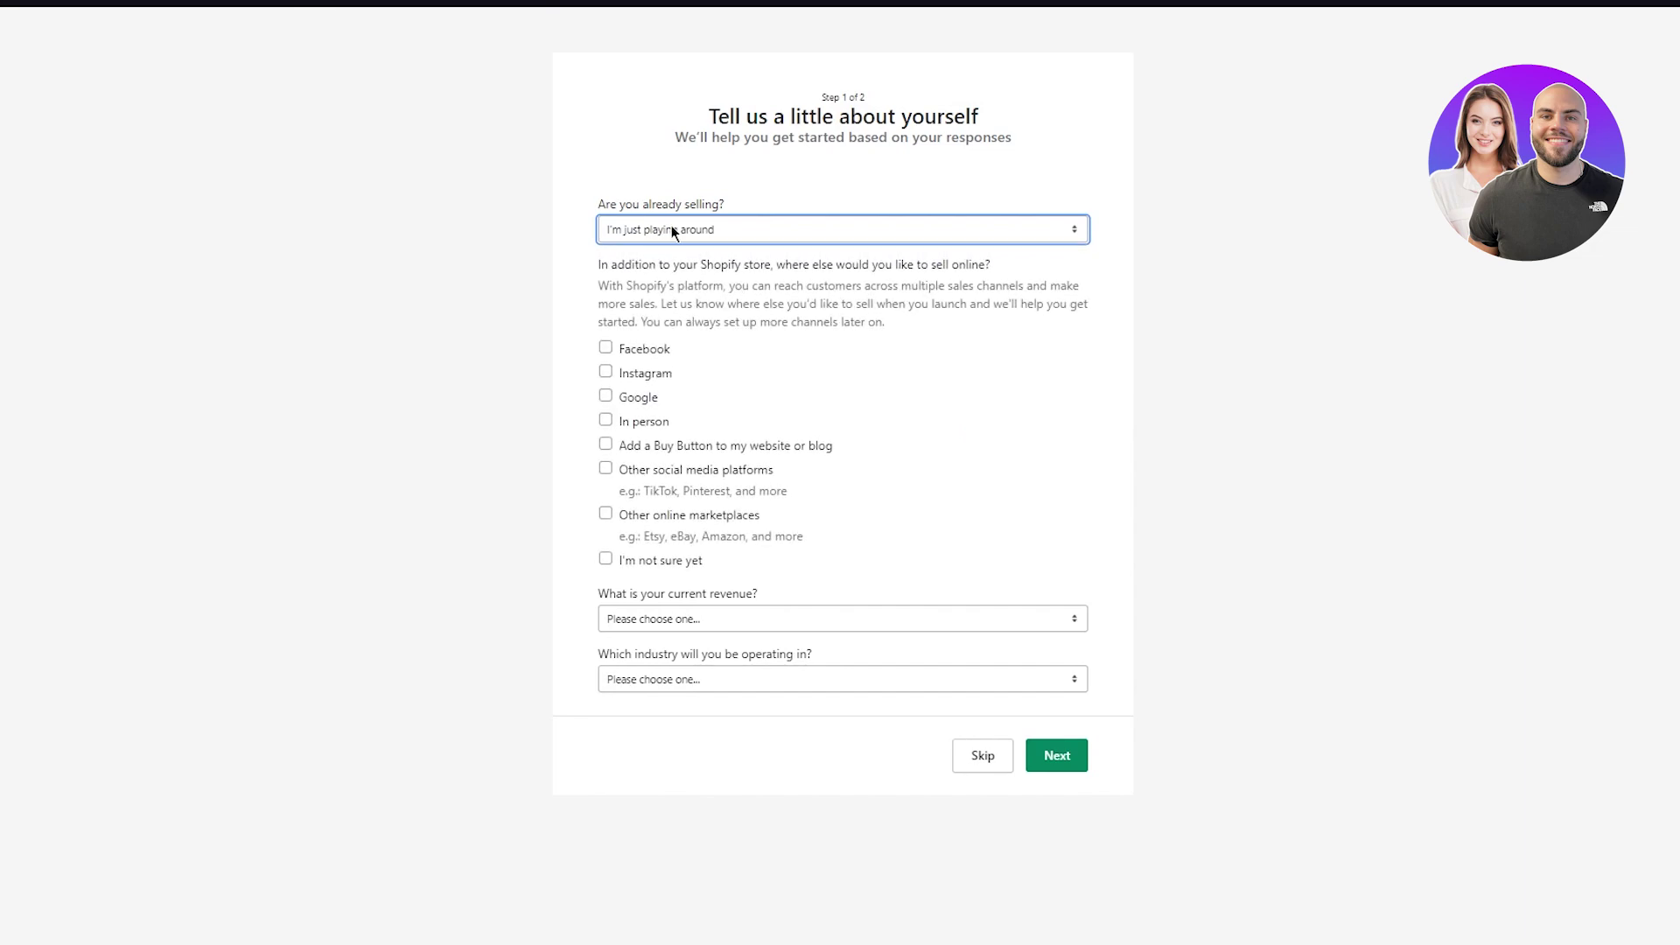
left_click(735, 619)
left_click(680, 666)
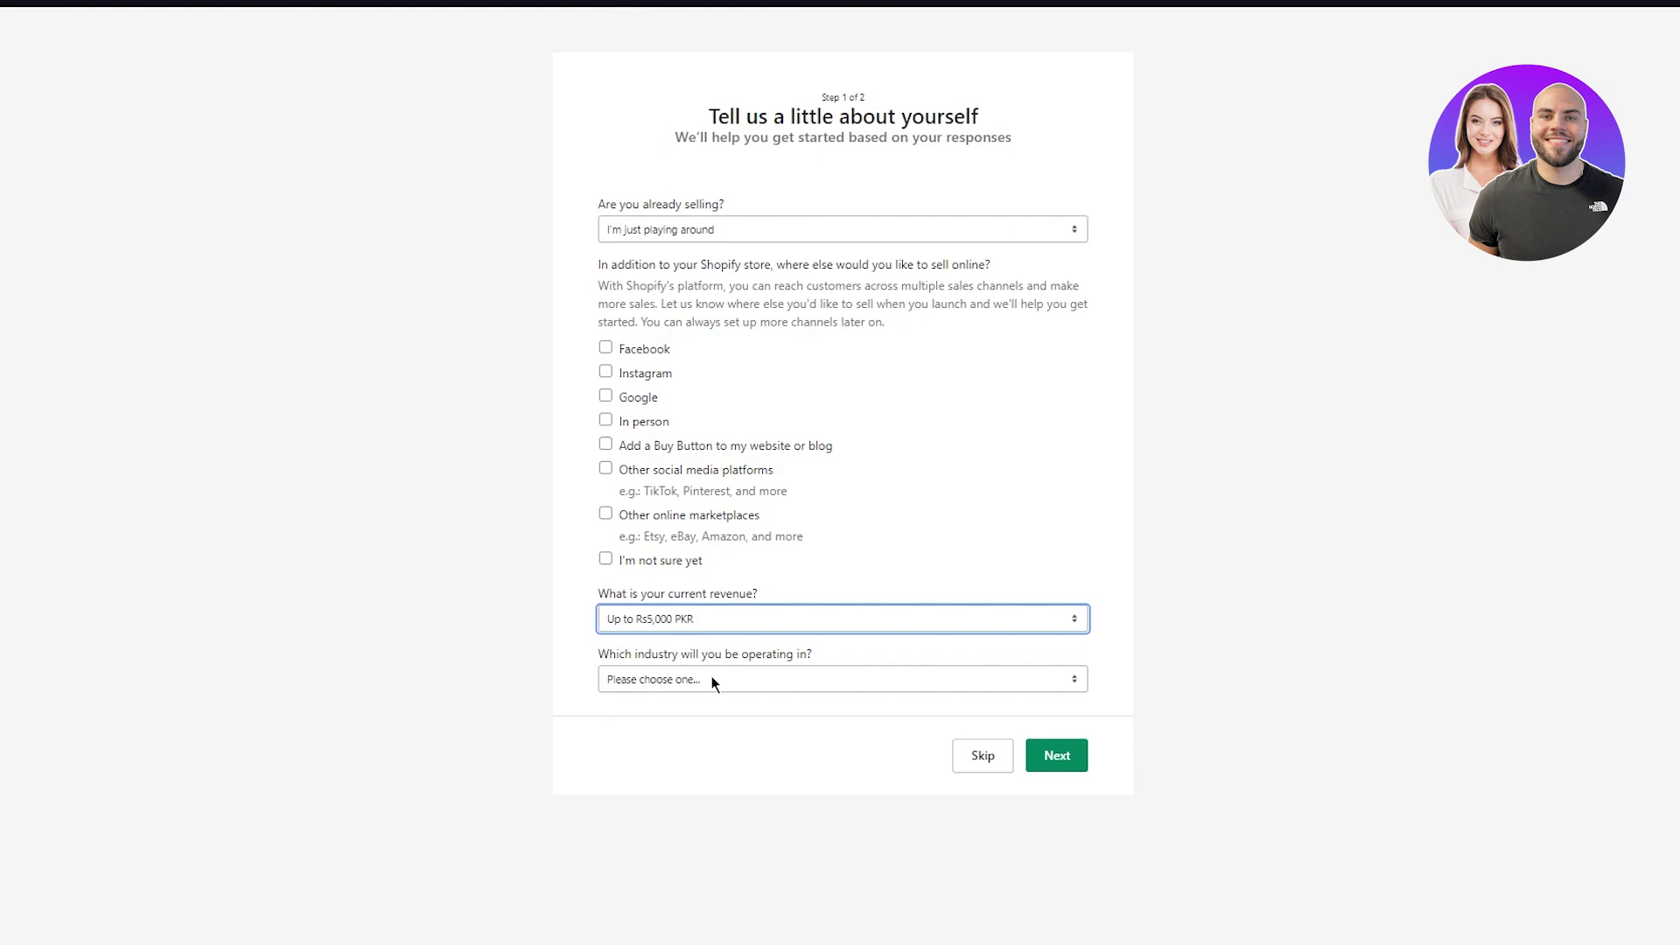
left_click(713, 680)
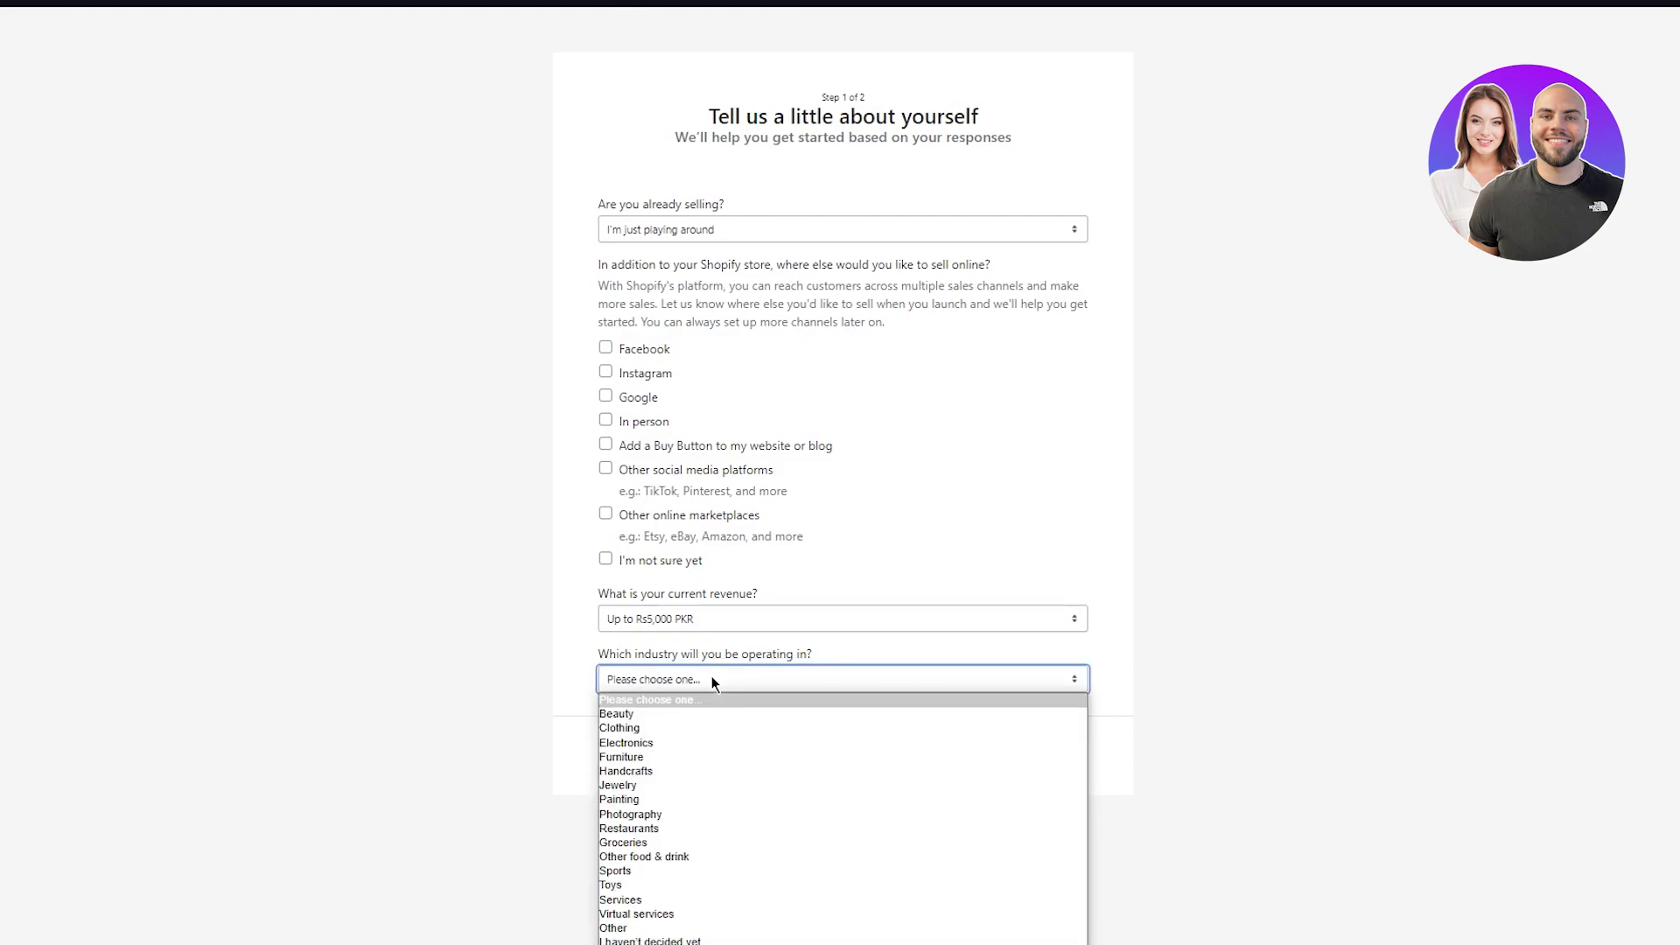
left_click(669, 744)
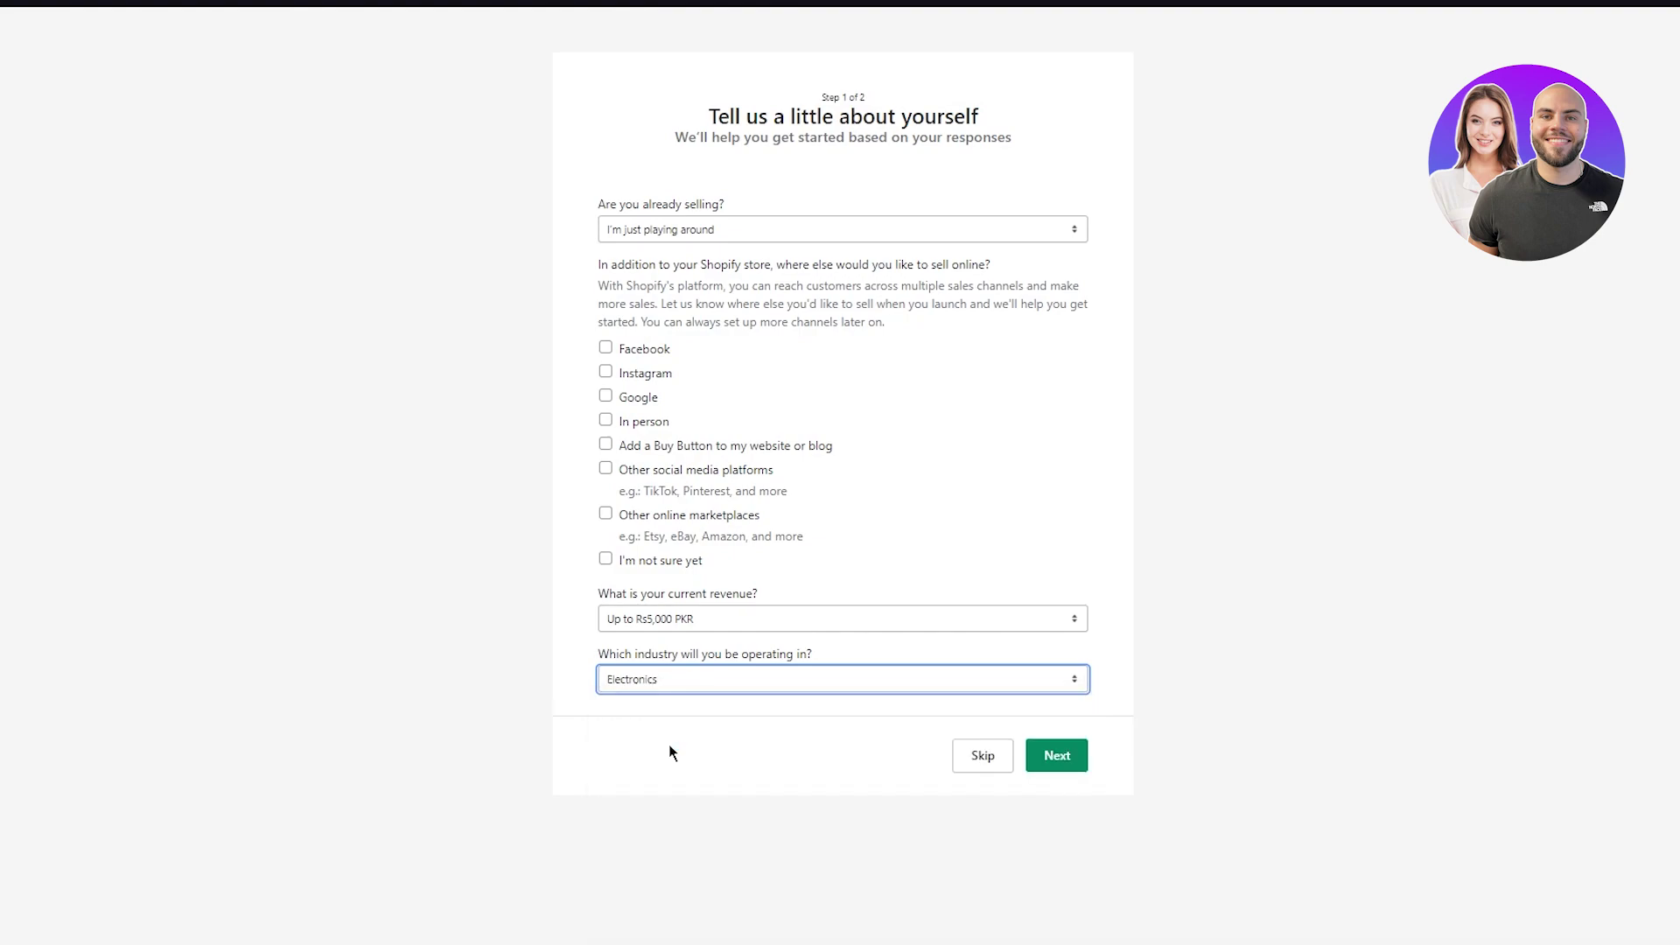
left_click(1041, 757)
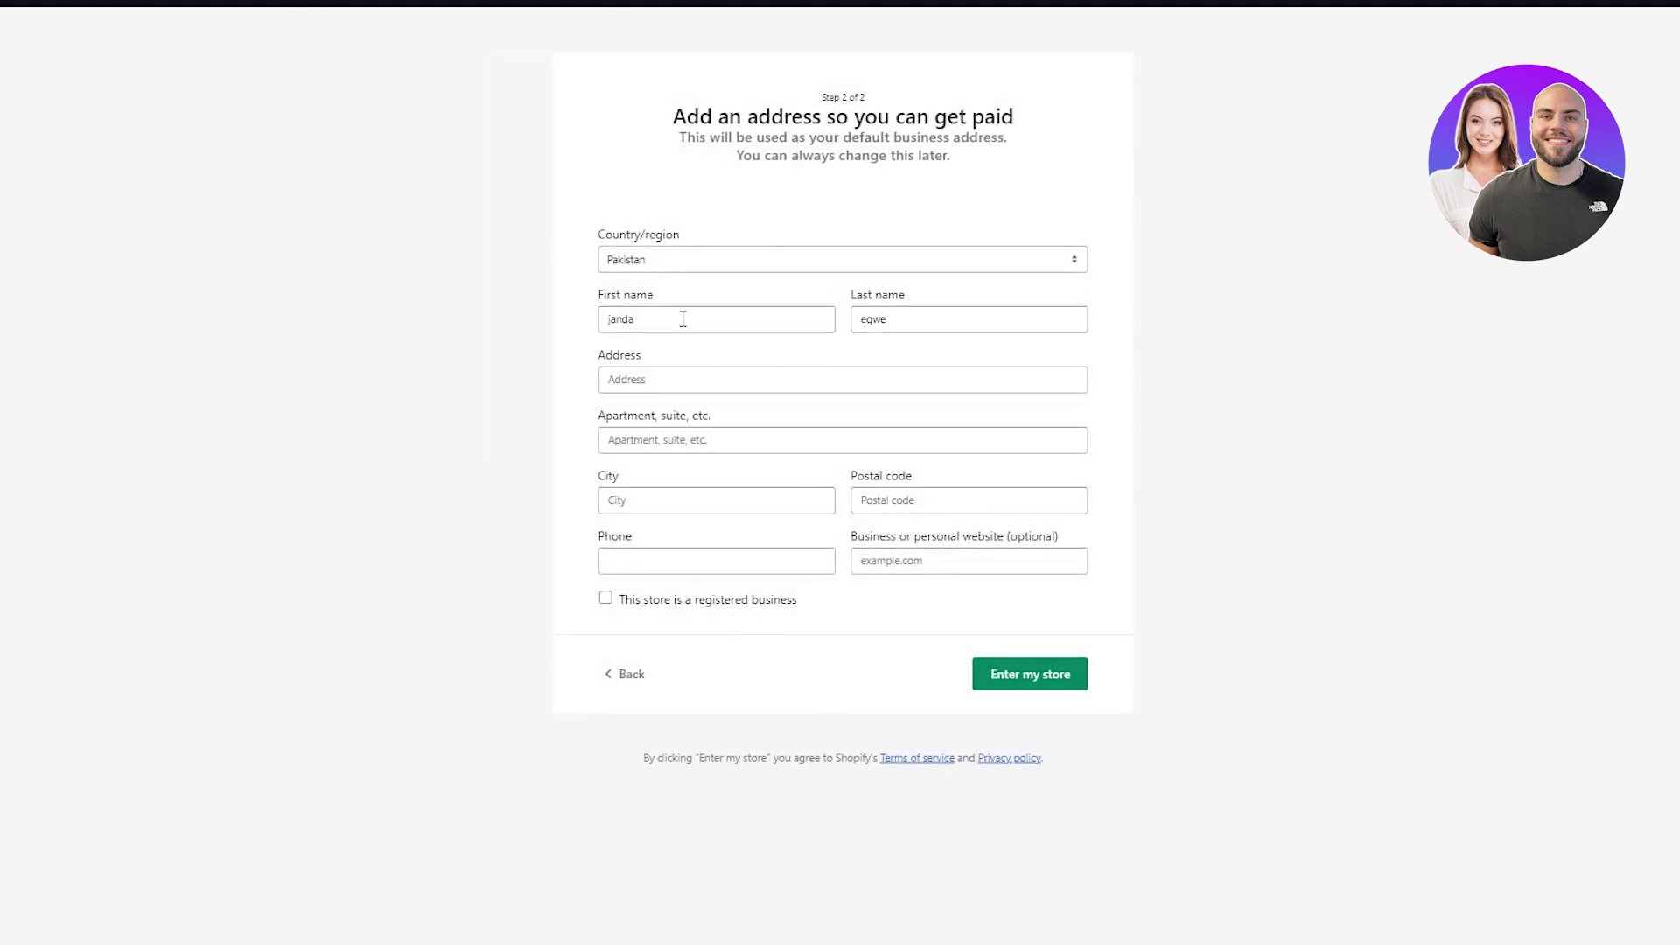
Step: Autofill the business address from saved browser details and enter the new store
left_click(665, 370)
left_click(700, 423)
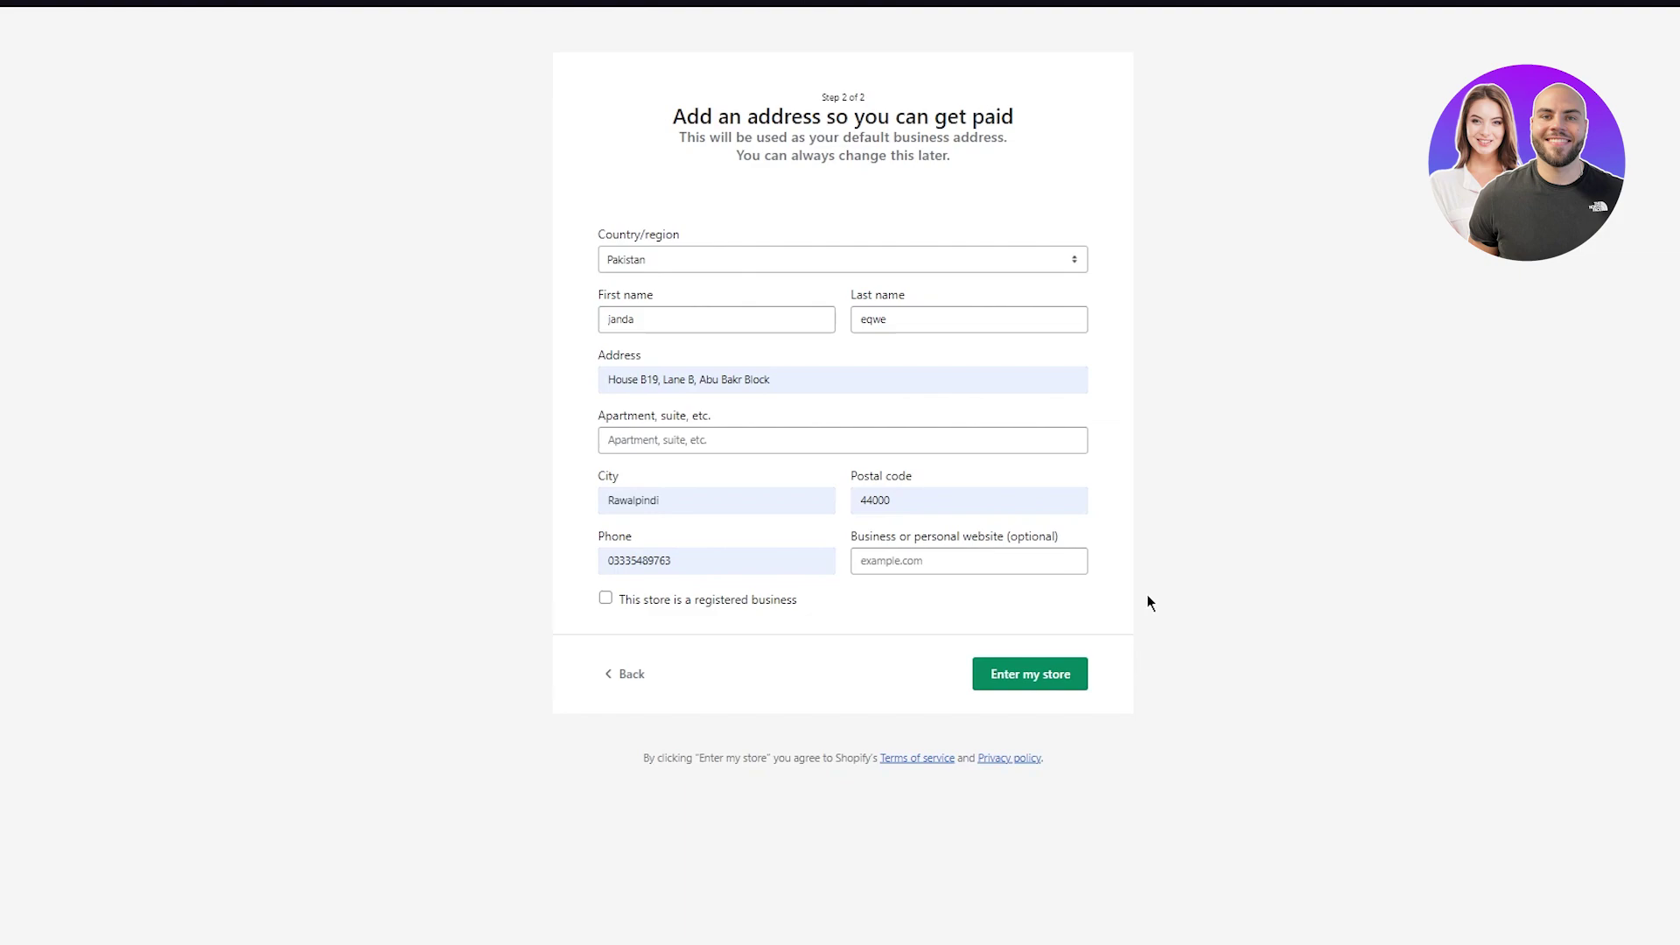
left_click(1043, 678)
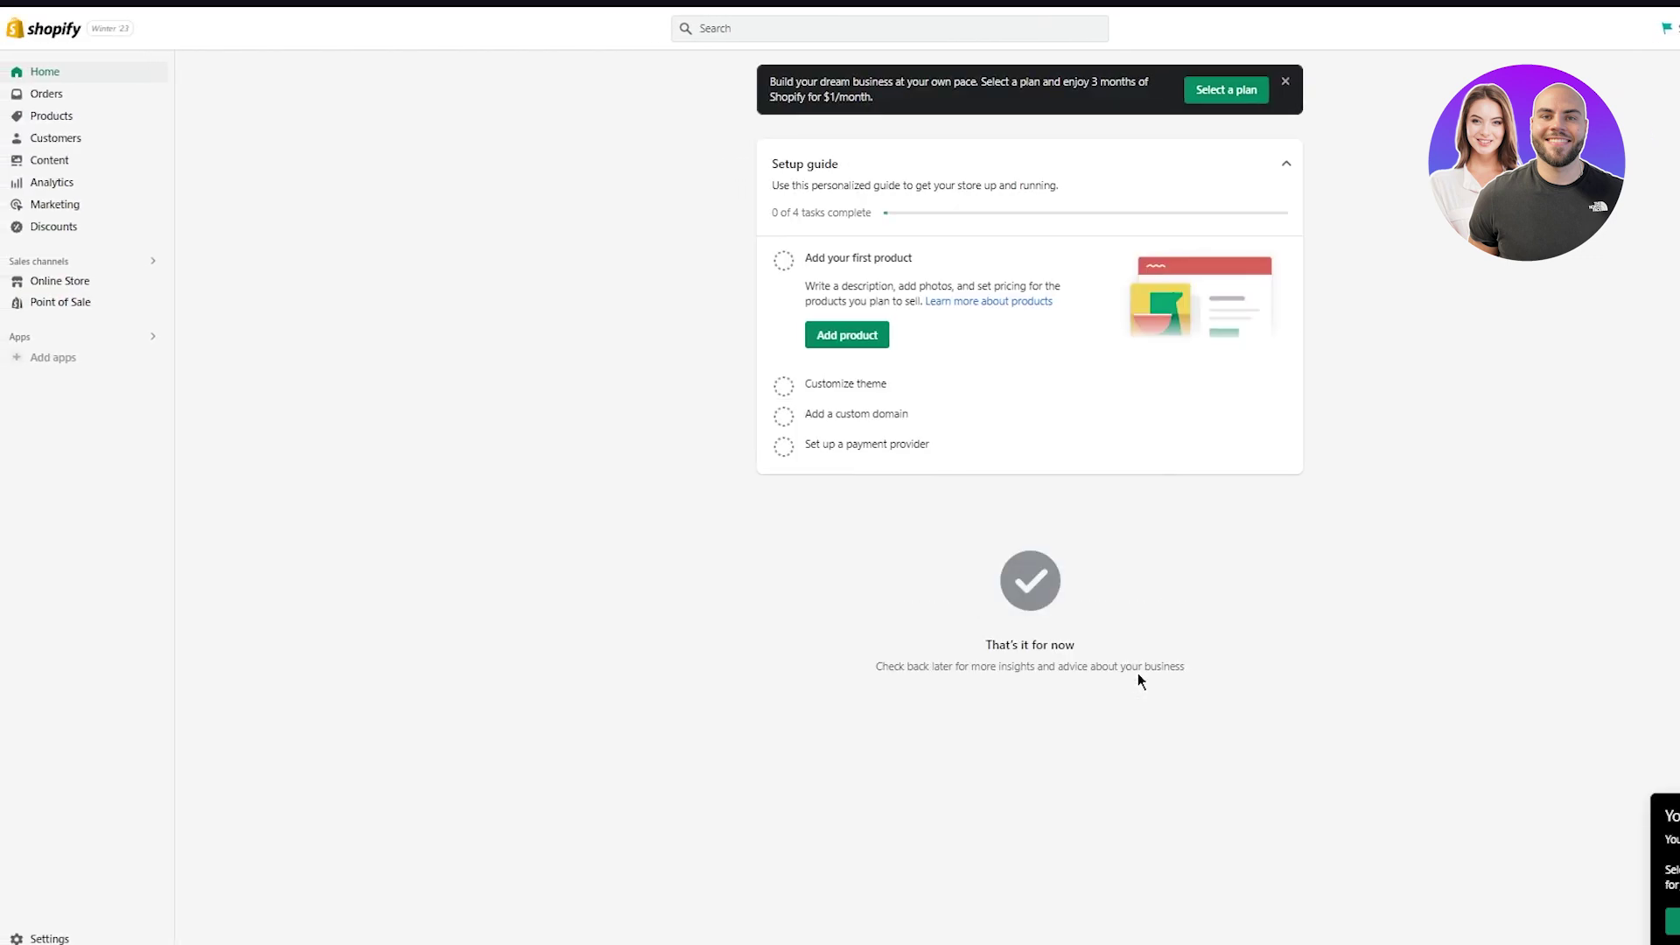
Step: Close the Select a plan banner and go to the Online Store channel
left_click(1285, 83)
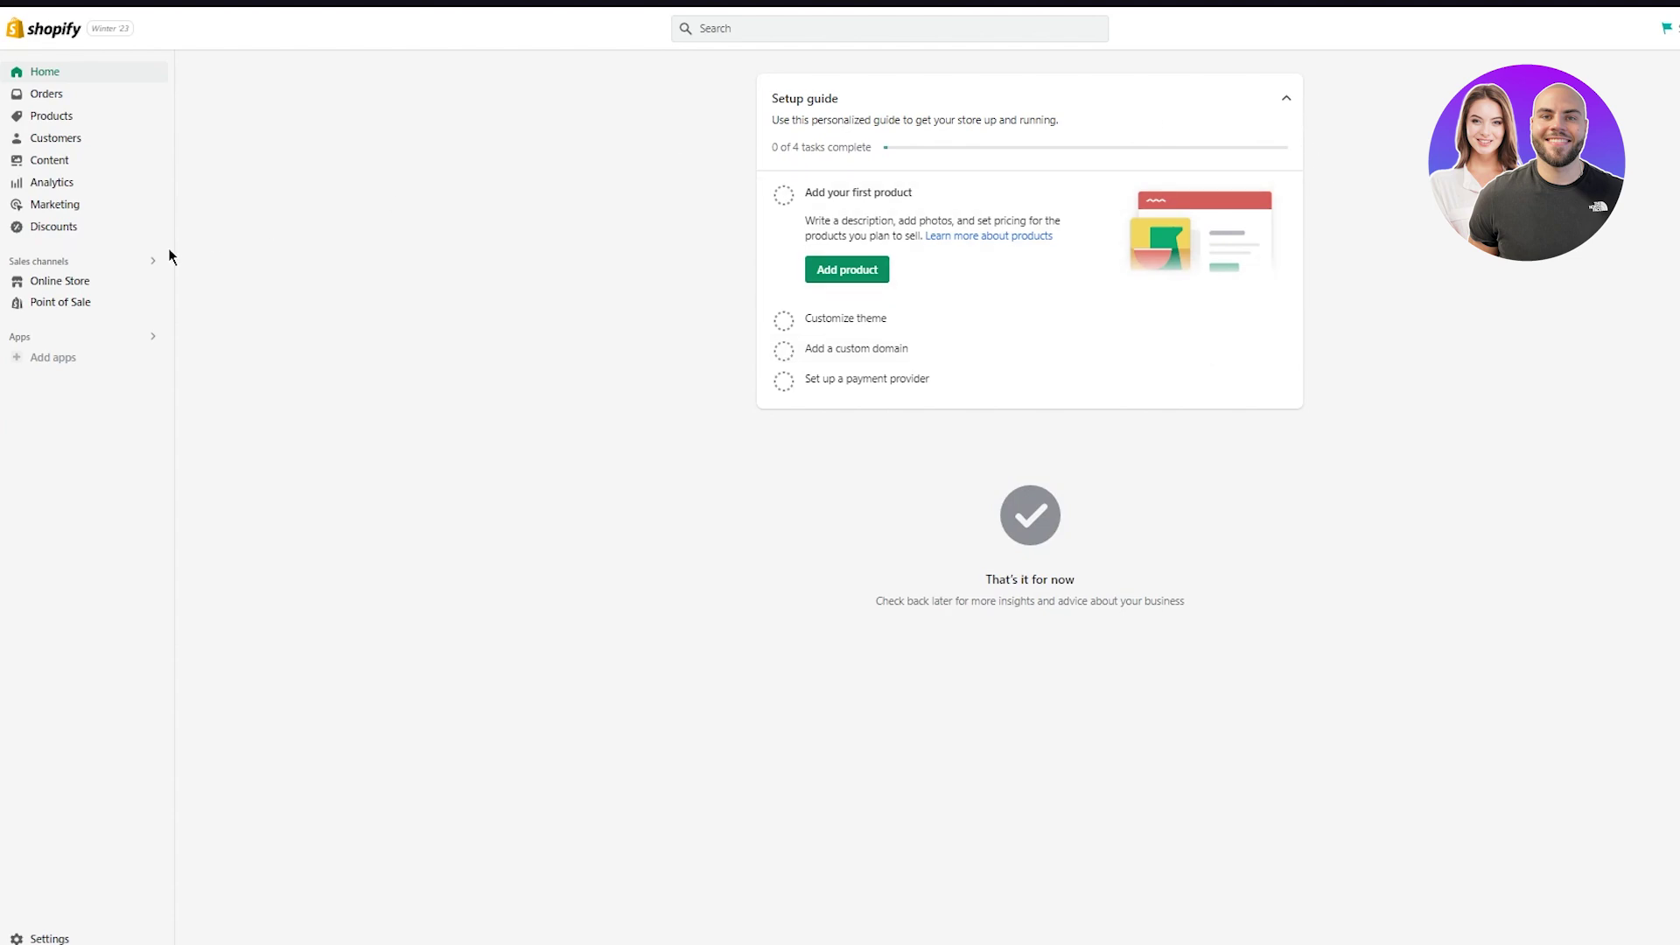
left_click(103, 281)
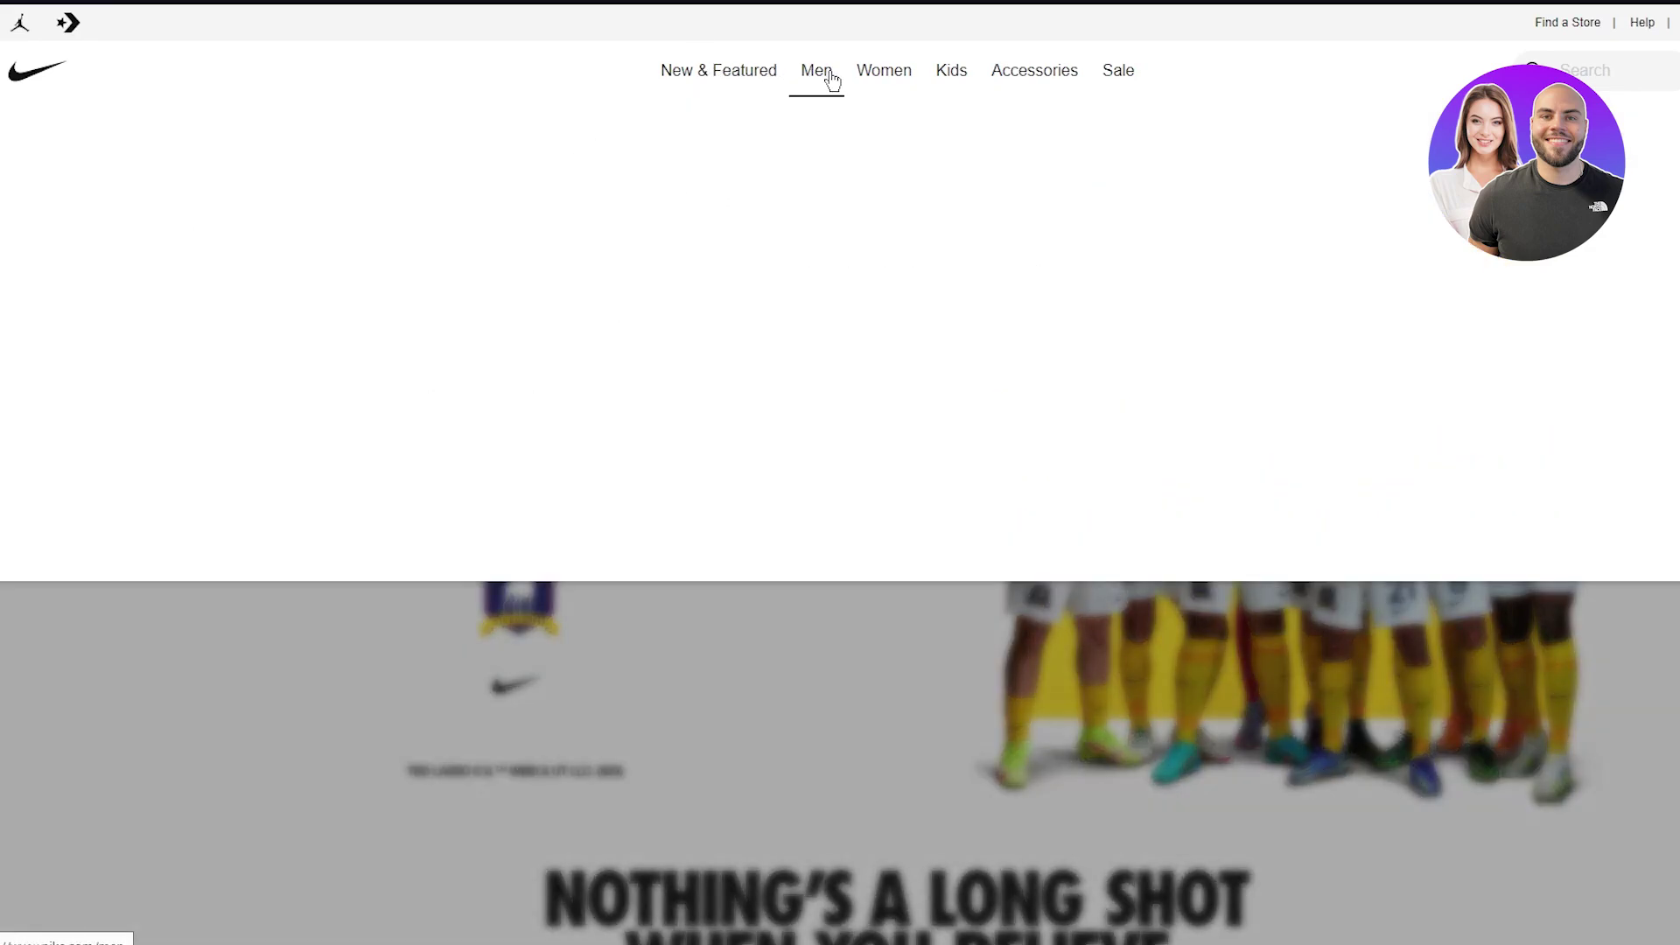
Step: Browse Nike's category menus and open the Kids landing page
mouse_move(951, 84)
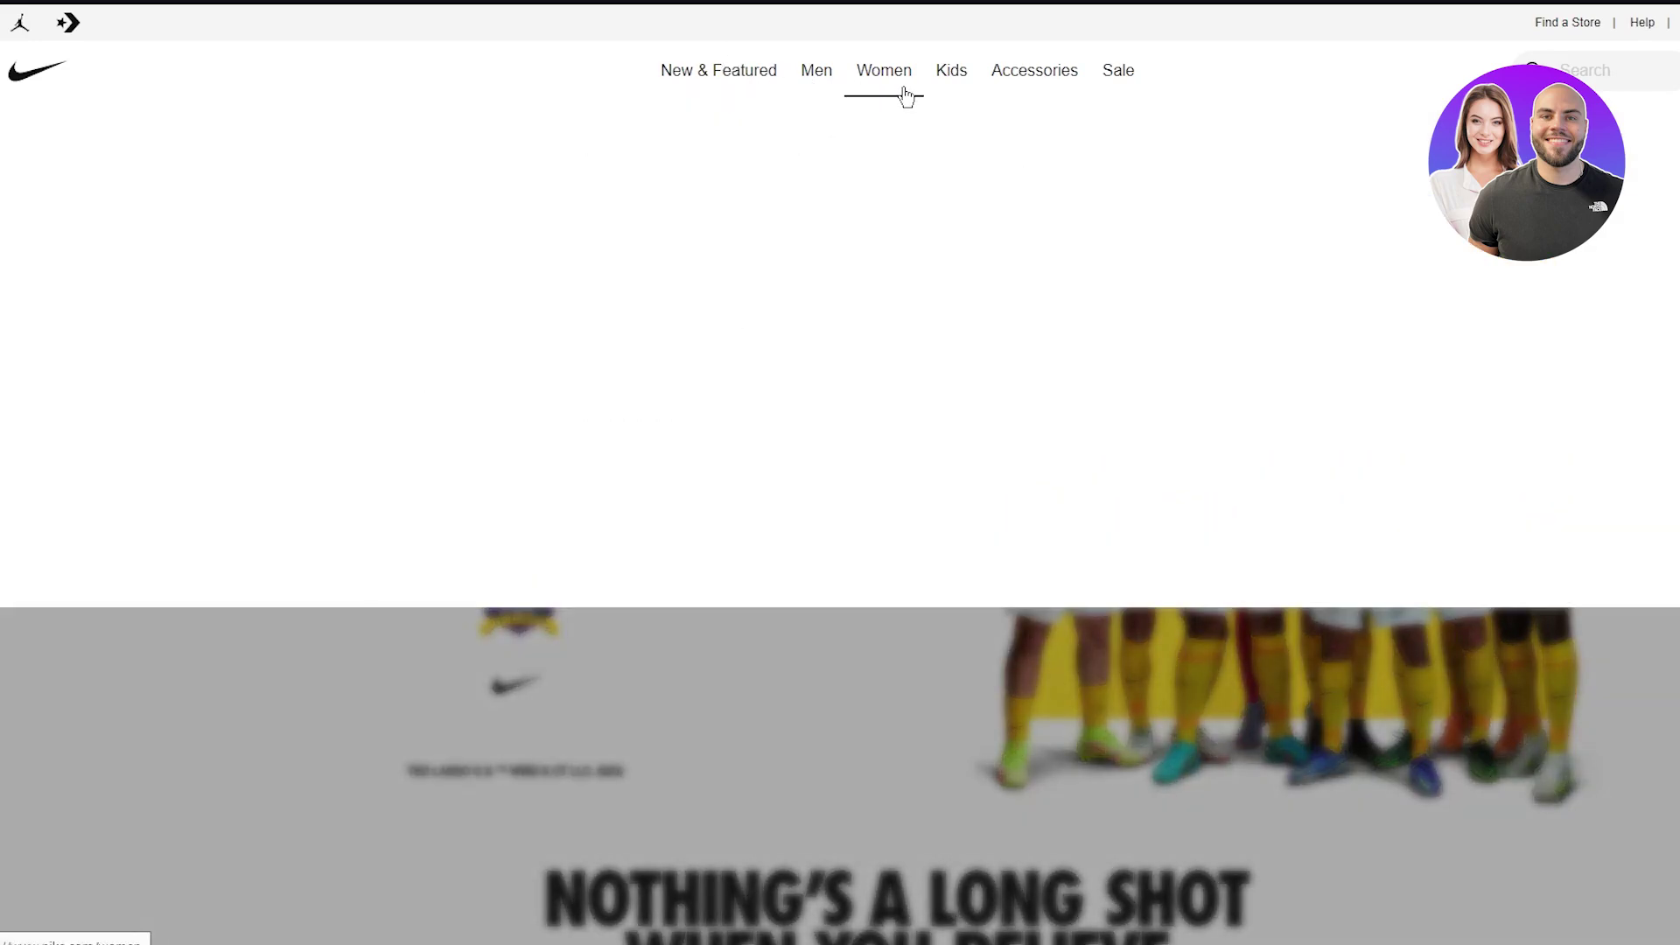
mouse_move(1124, 101)
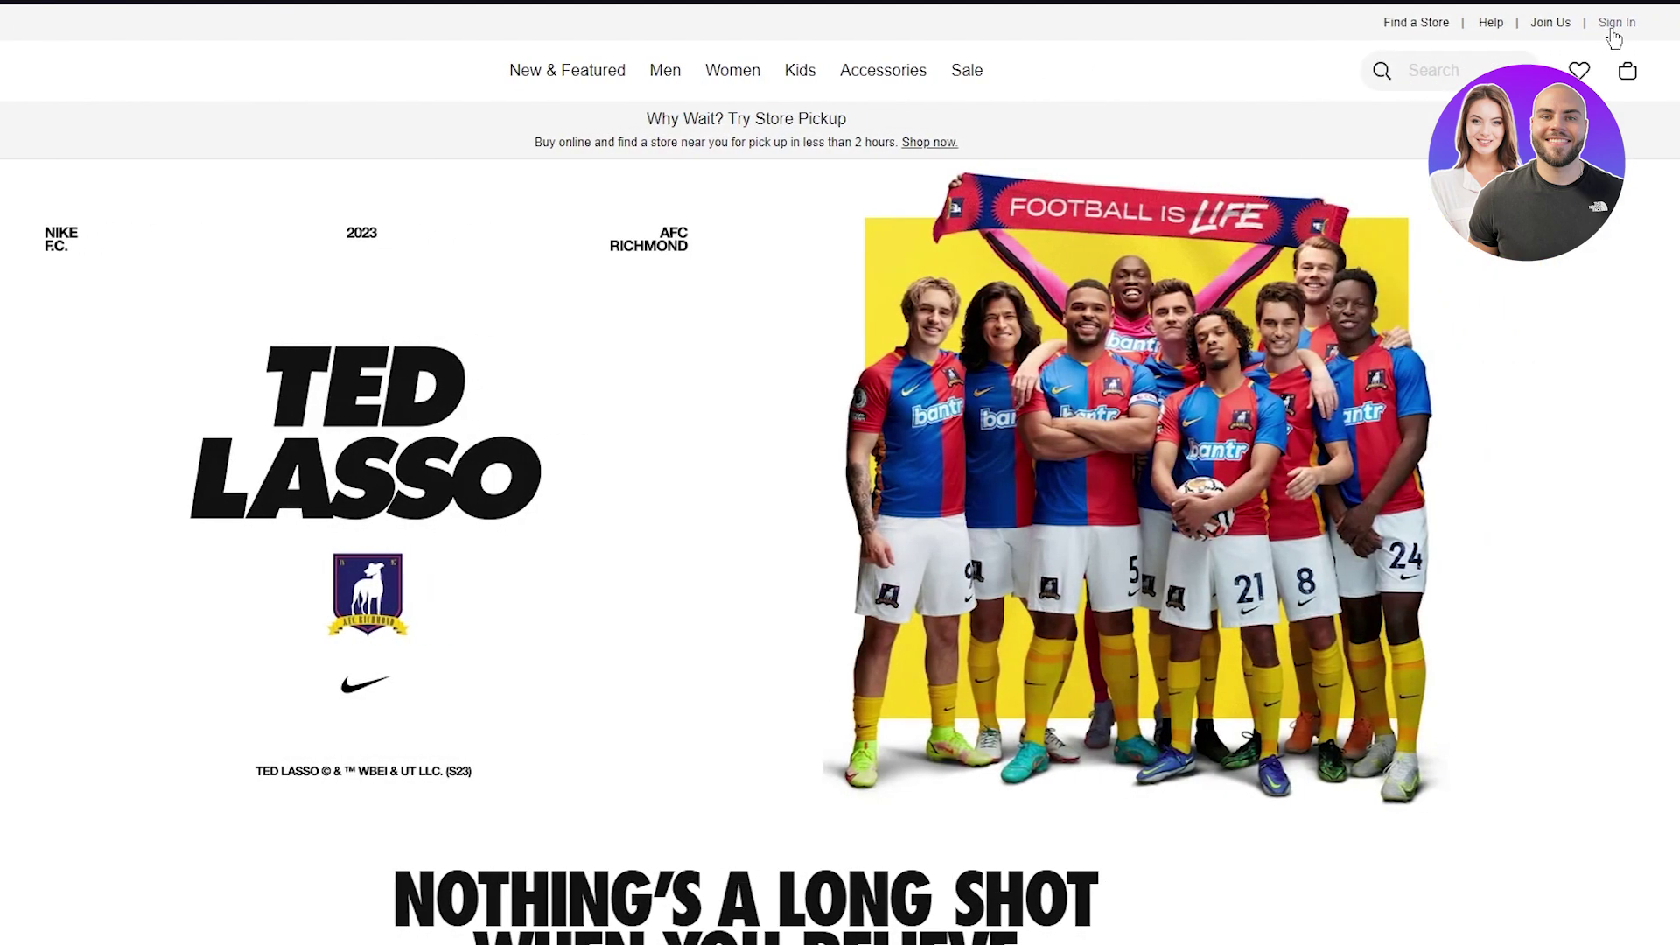
left_click(1612, 31)
mouse_move(799, 77)
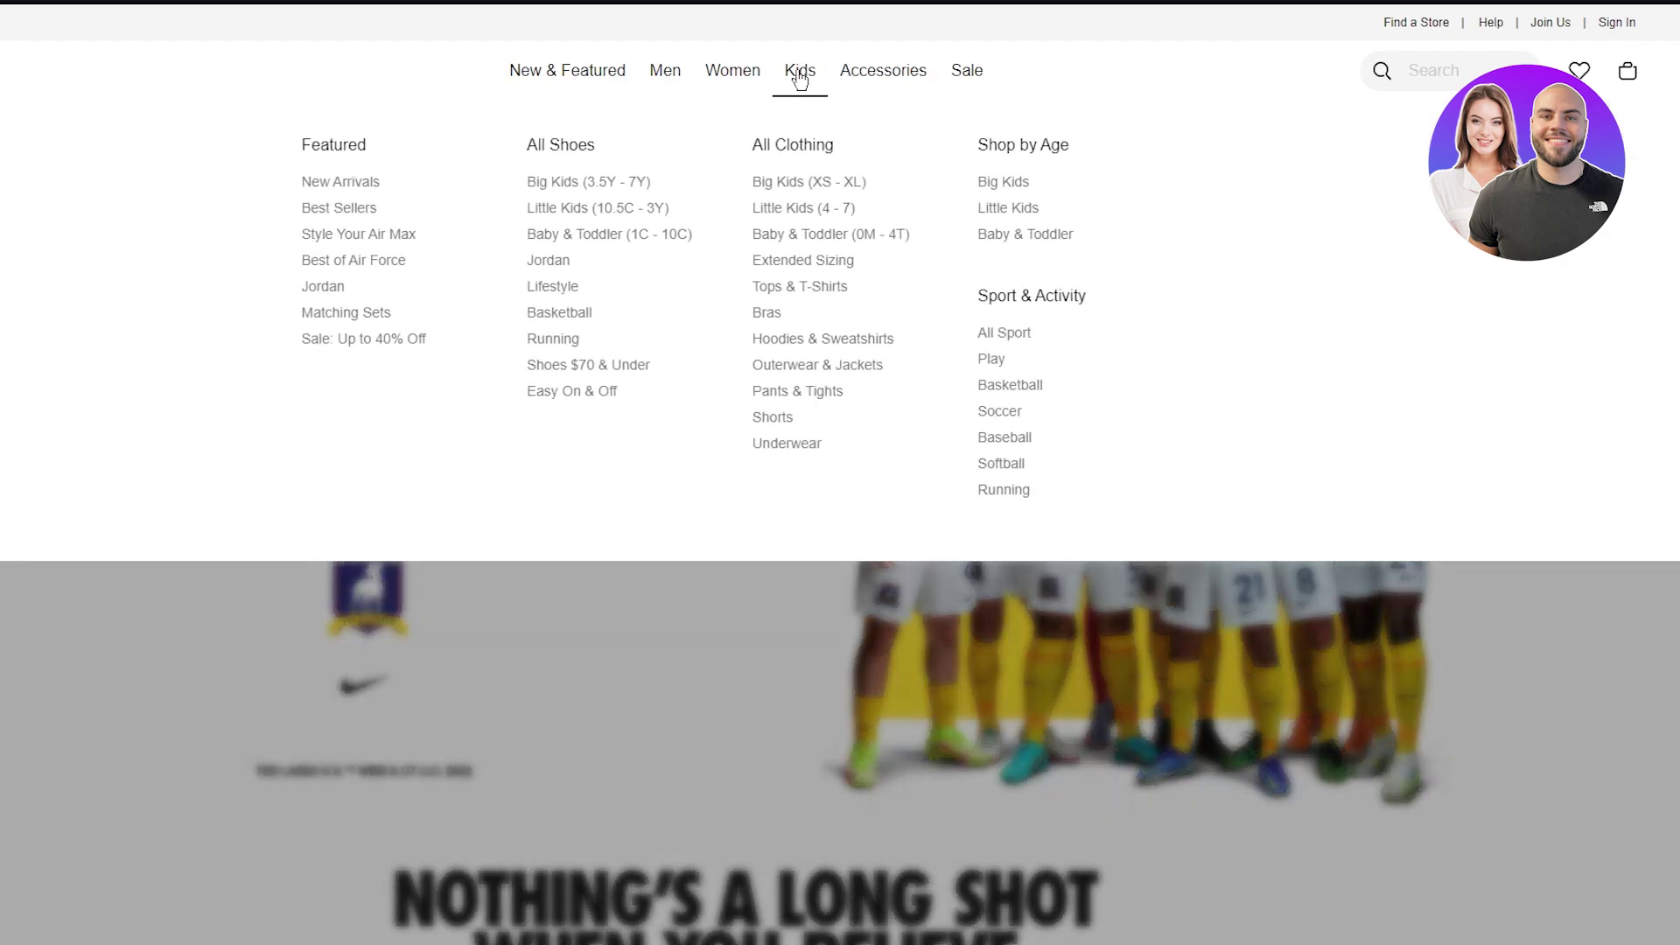
left_click(800, 77)
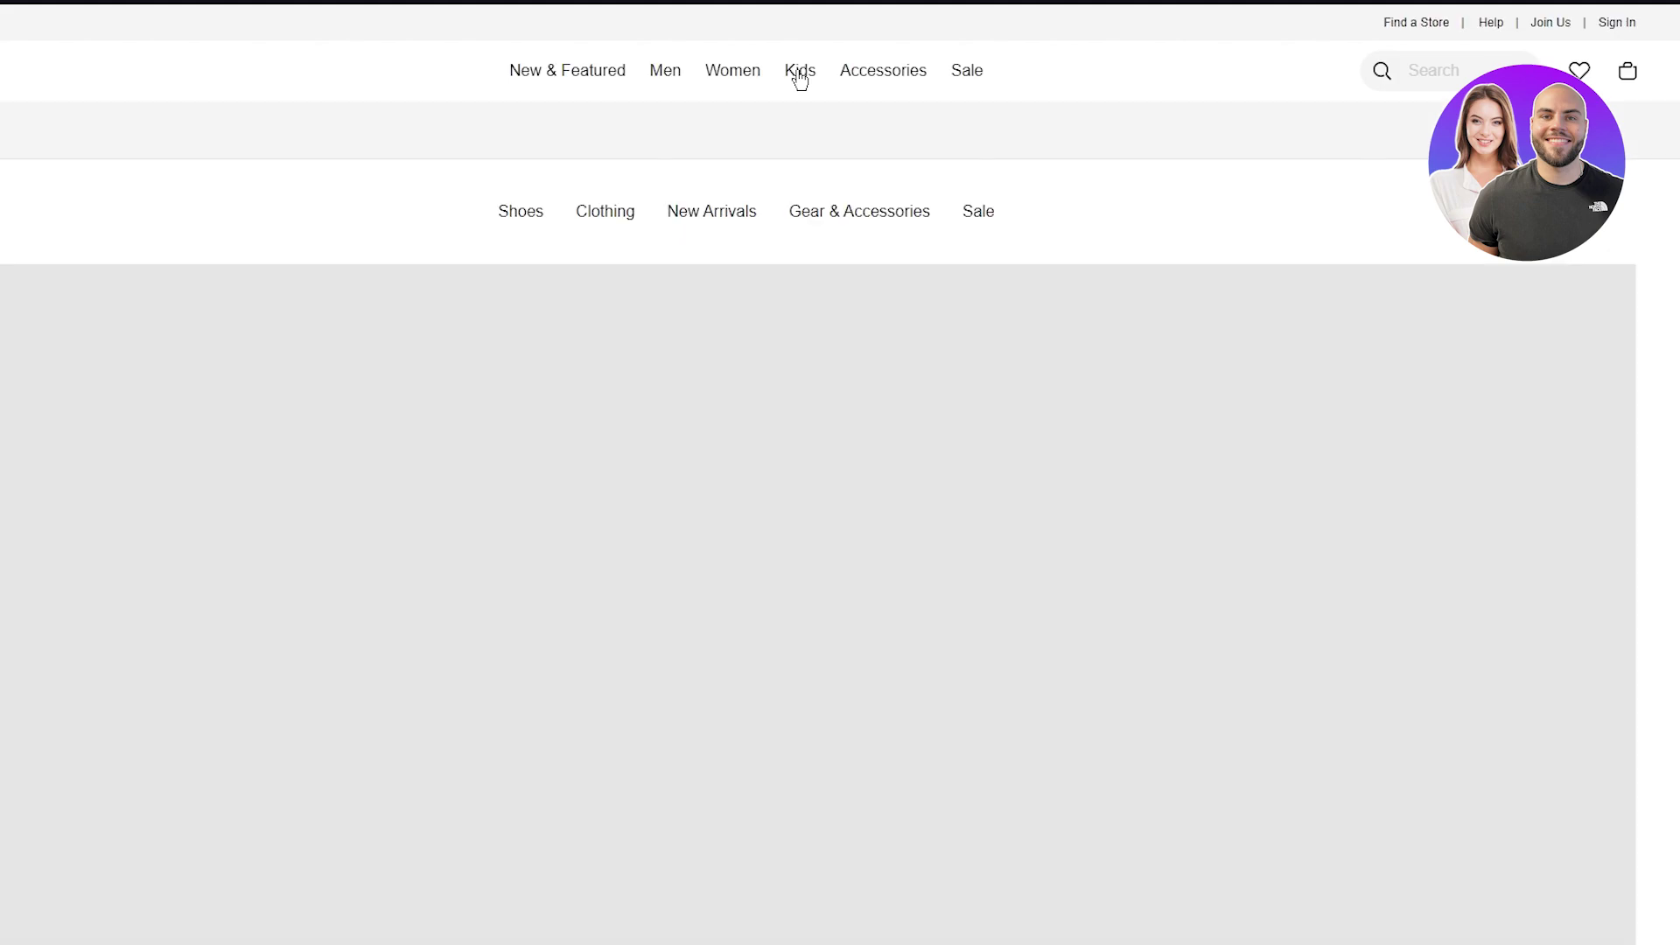
Step: Open another Nike category page and scroll down to its Popular Right Now shoes
mouse_move(651, 74)
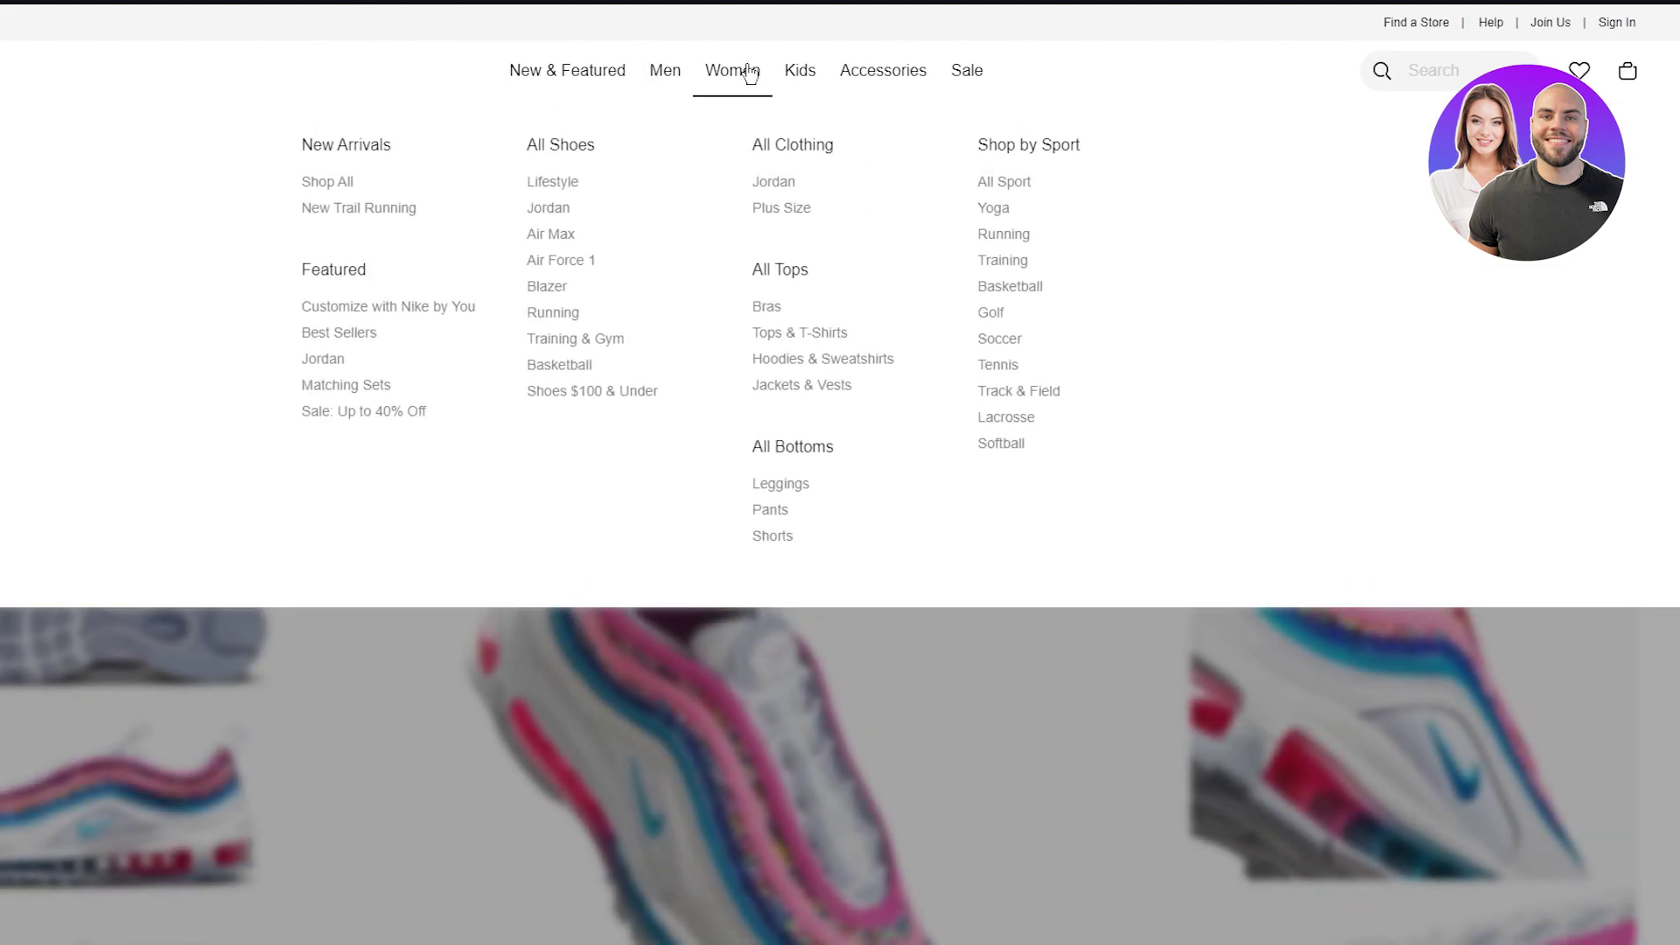
left_click(732, 70)
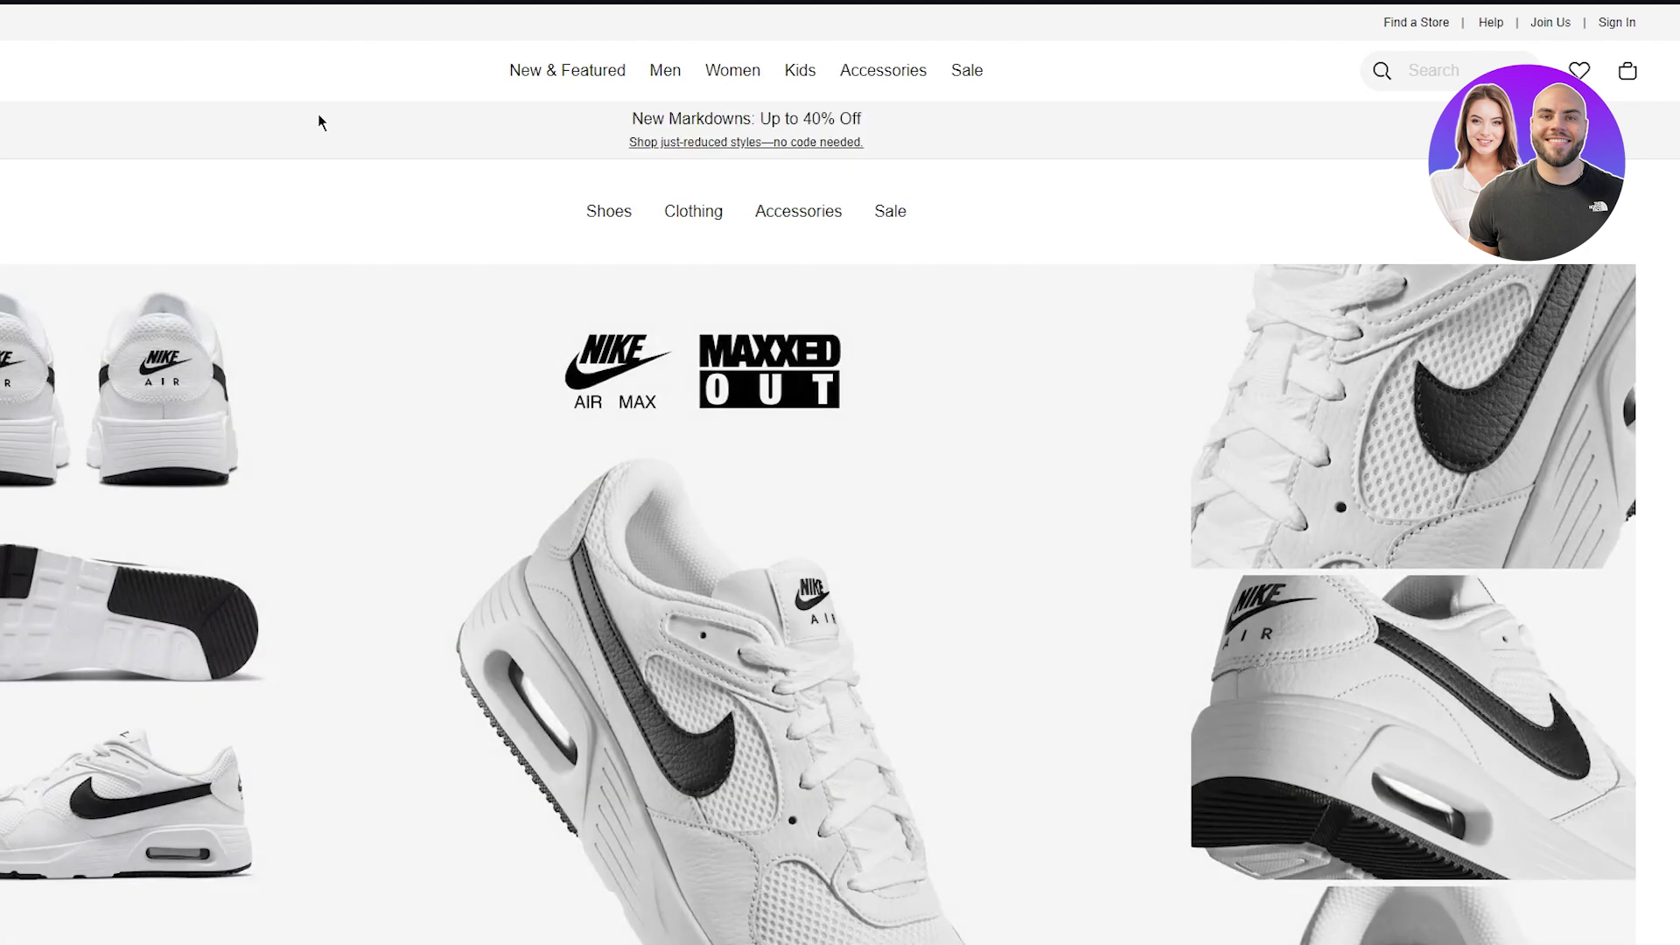
scroll(405, 270, "down", 15)
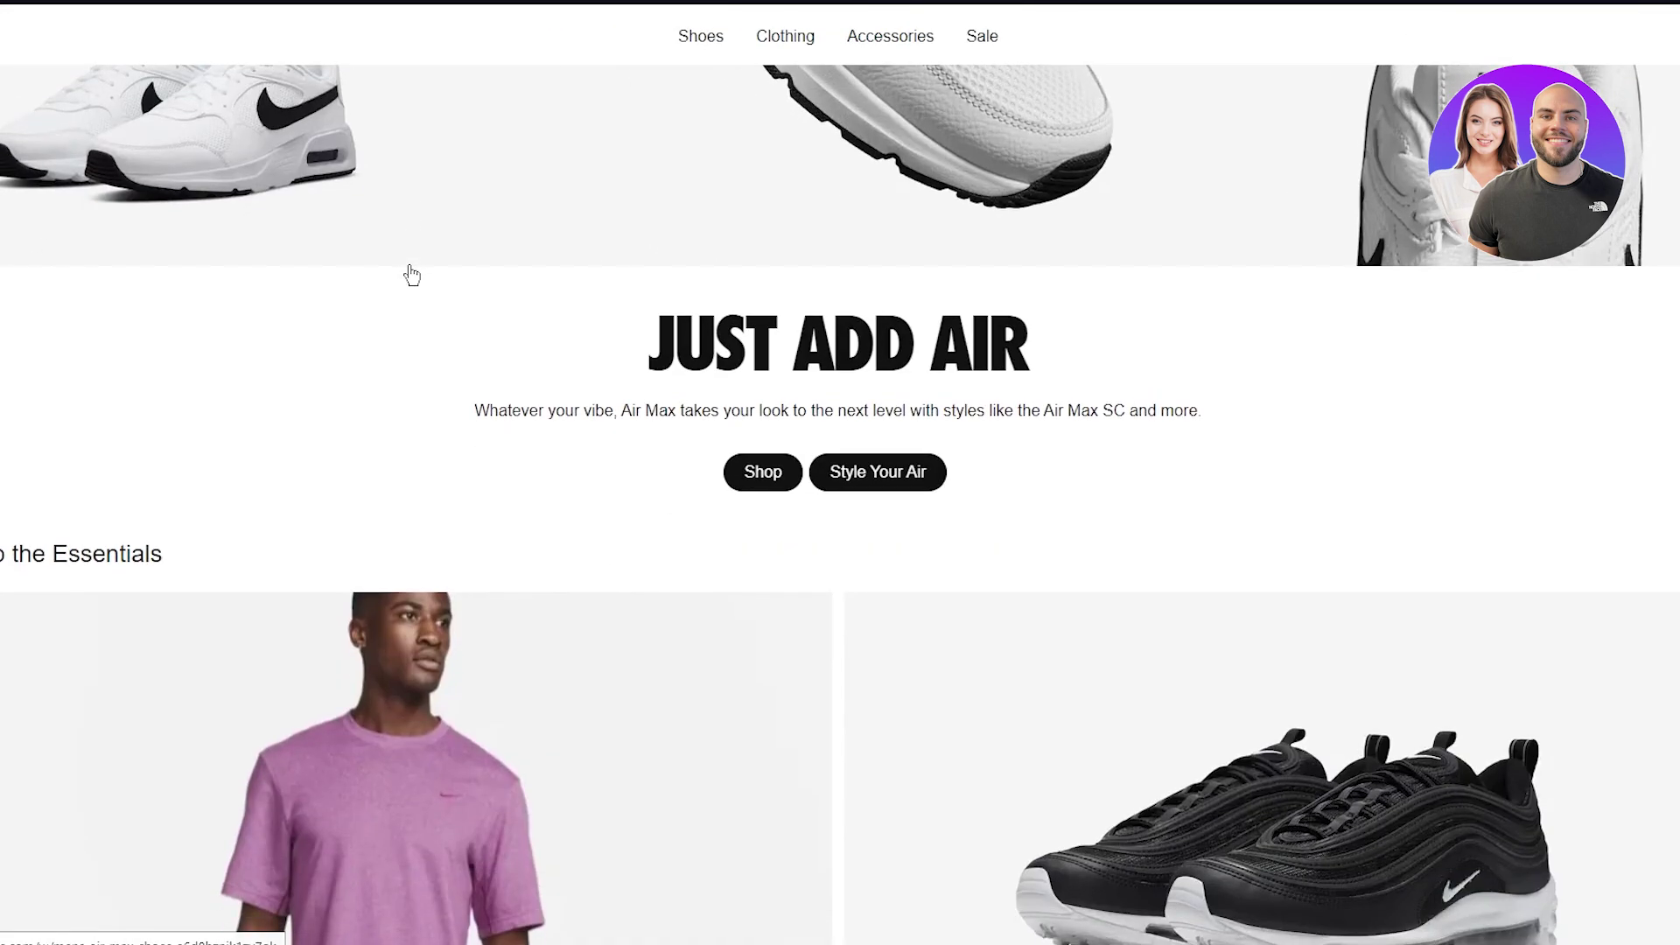
scroll(411, 275, "down", 4)
scroll(411, 275, "down", 14)
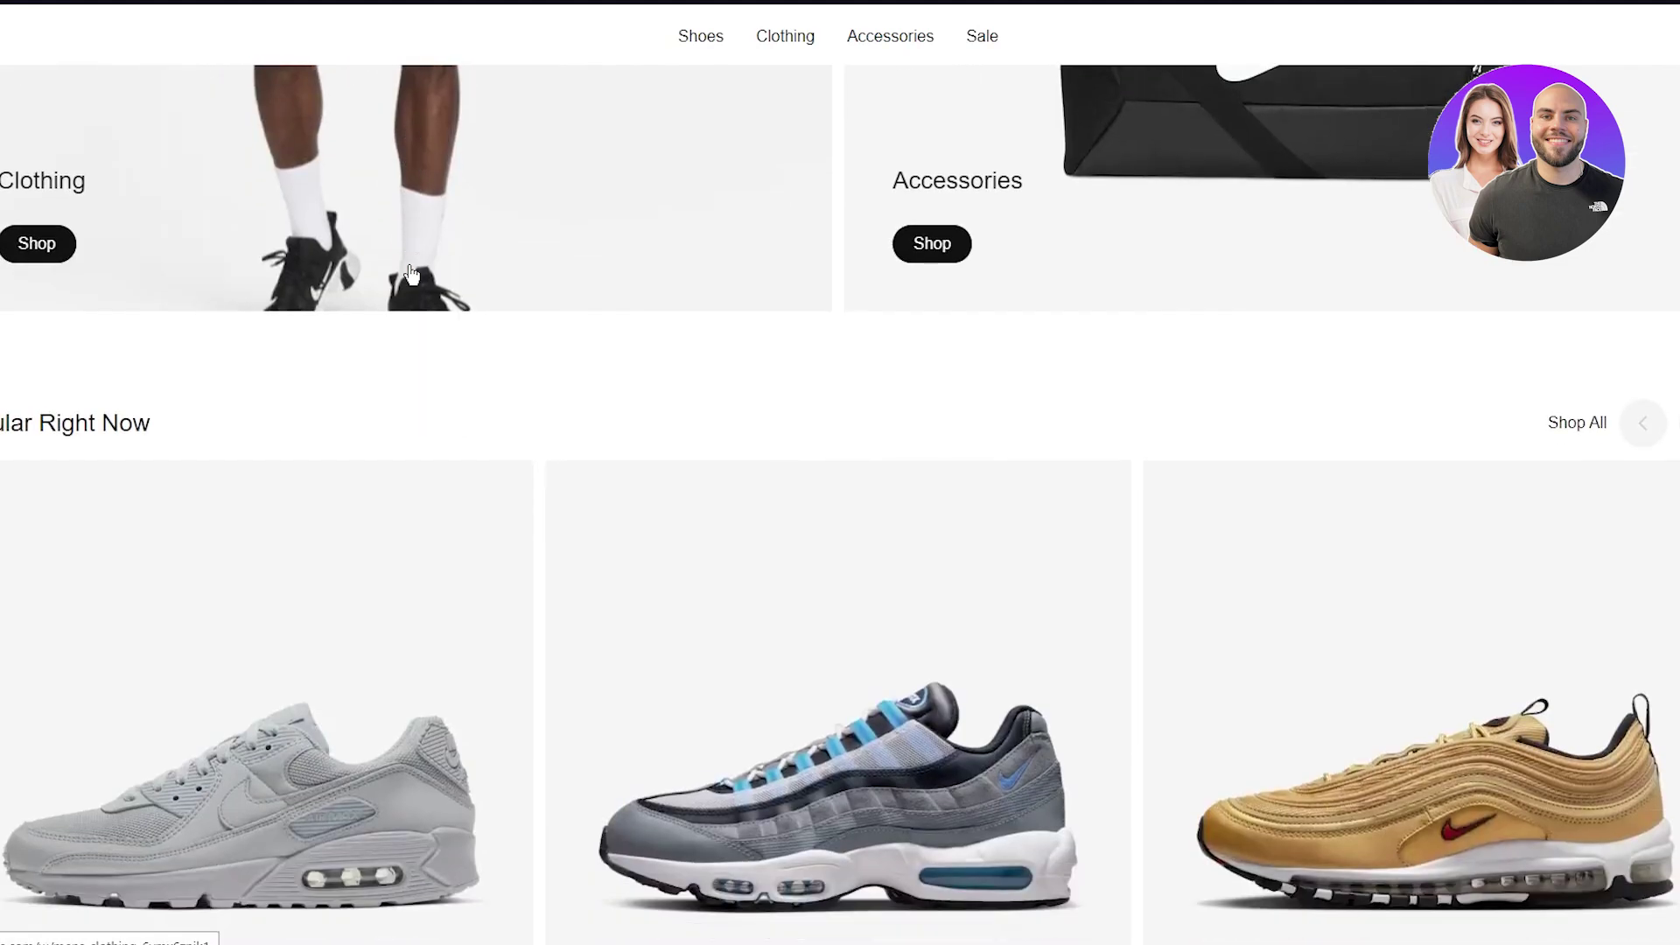
scroll(411, 275, "up", 7)
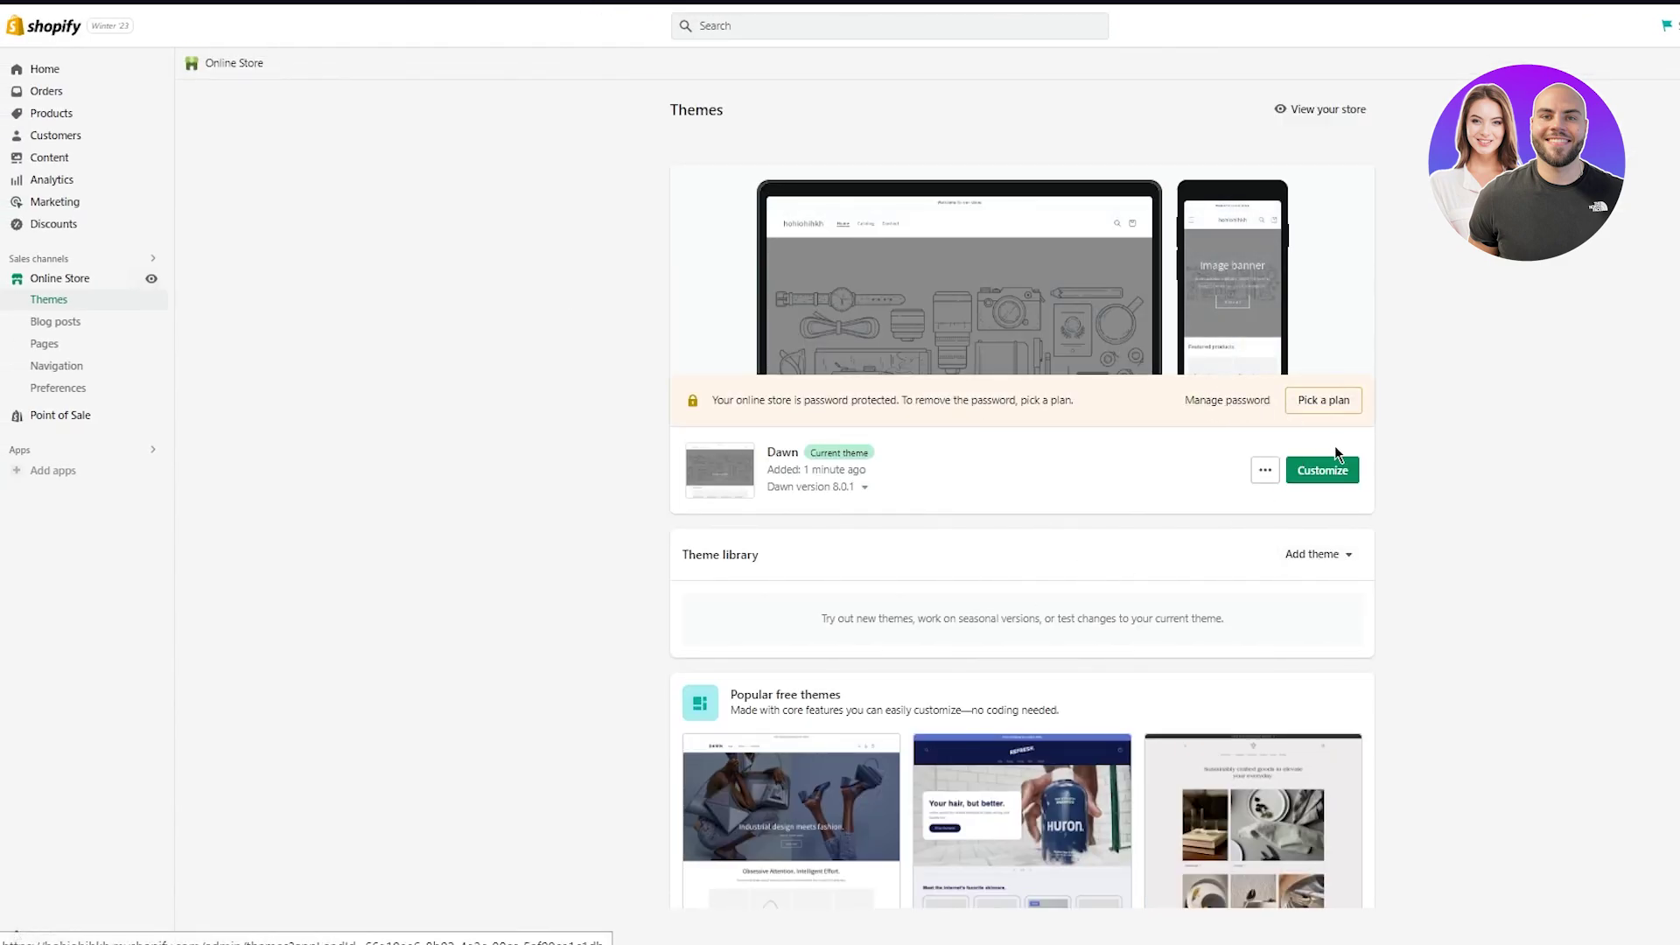
left_click(151, 278)
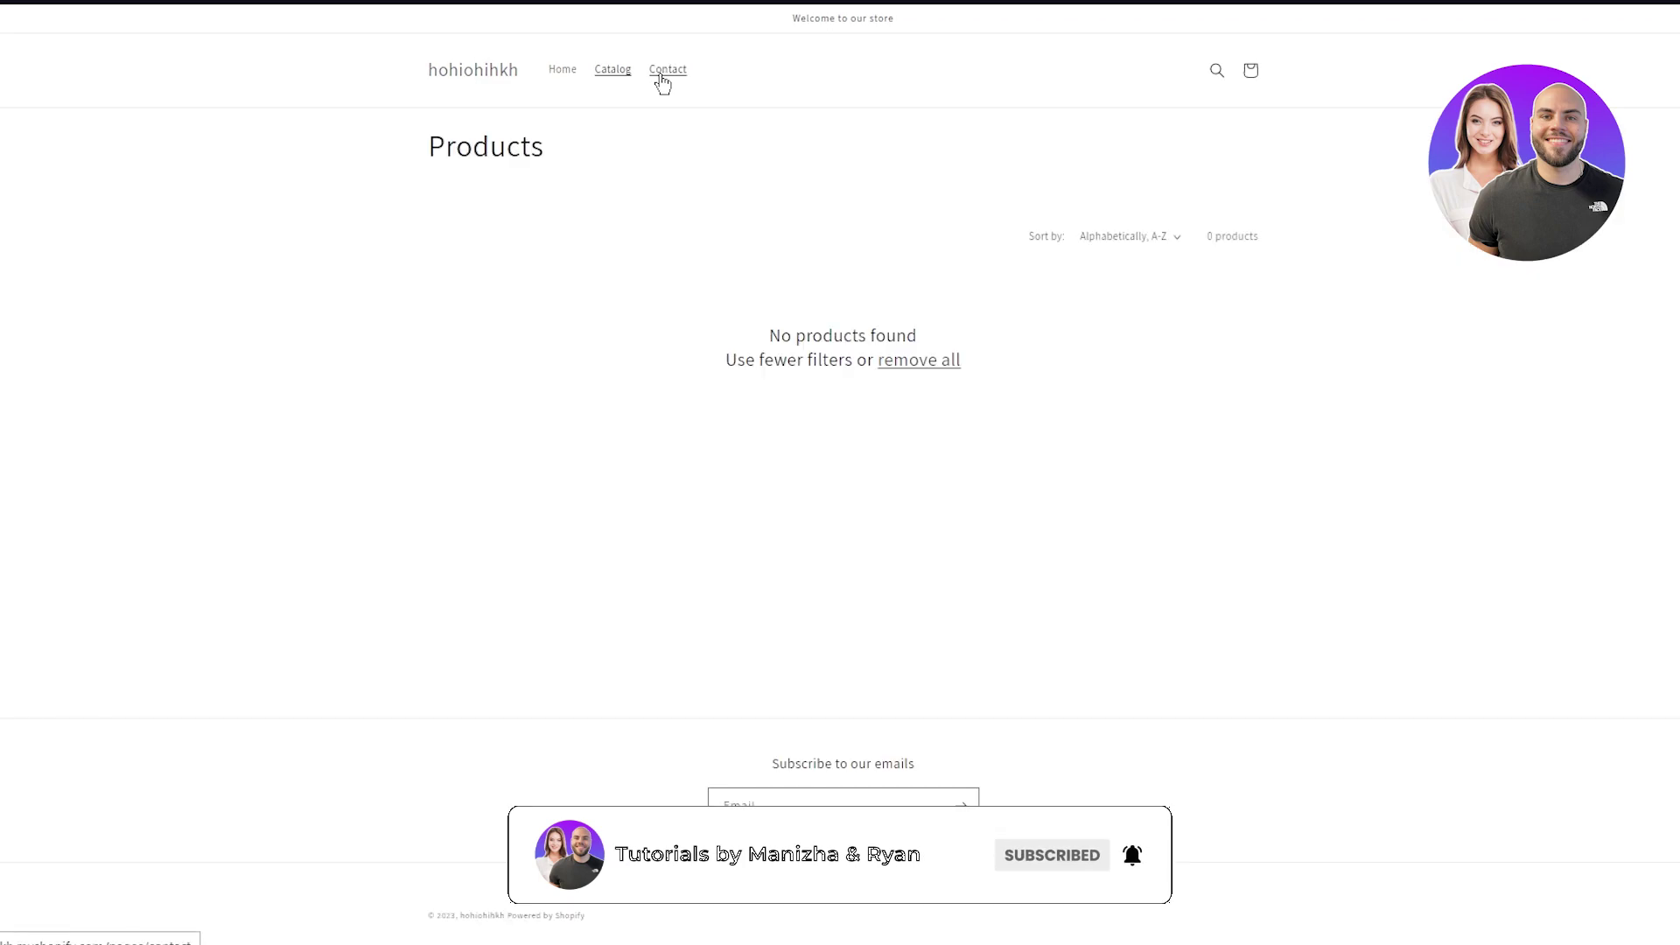
left_click(662, 75)
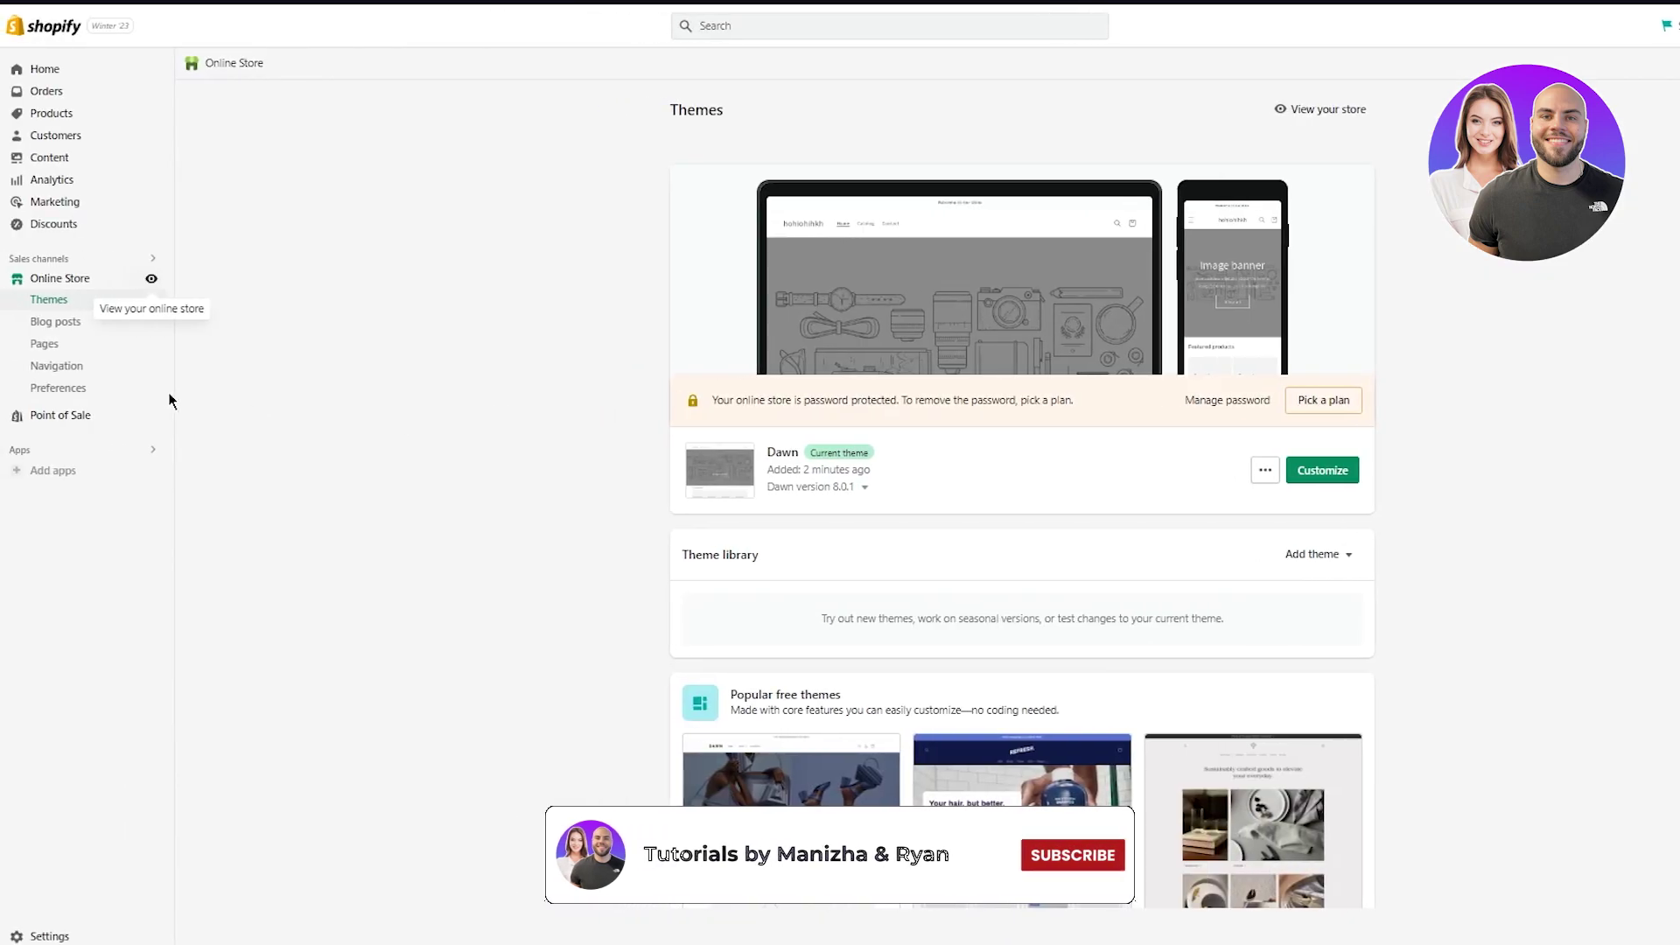
Step: Open the Navigation menus page and look over the storefront home page
left_click(106, 366)
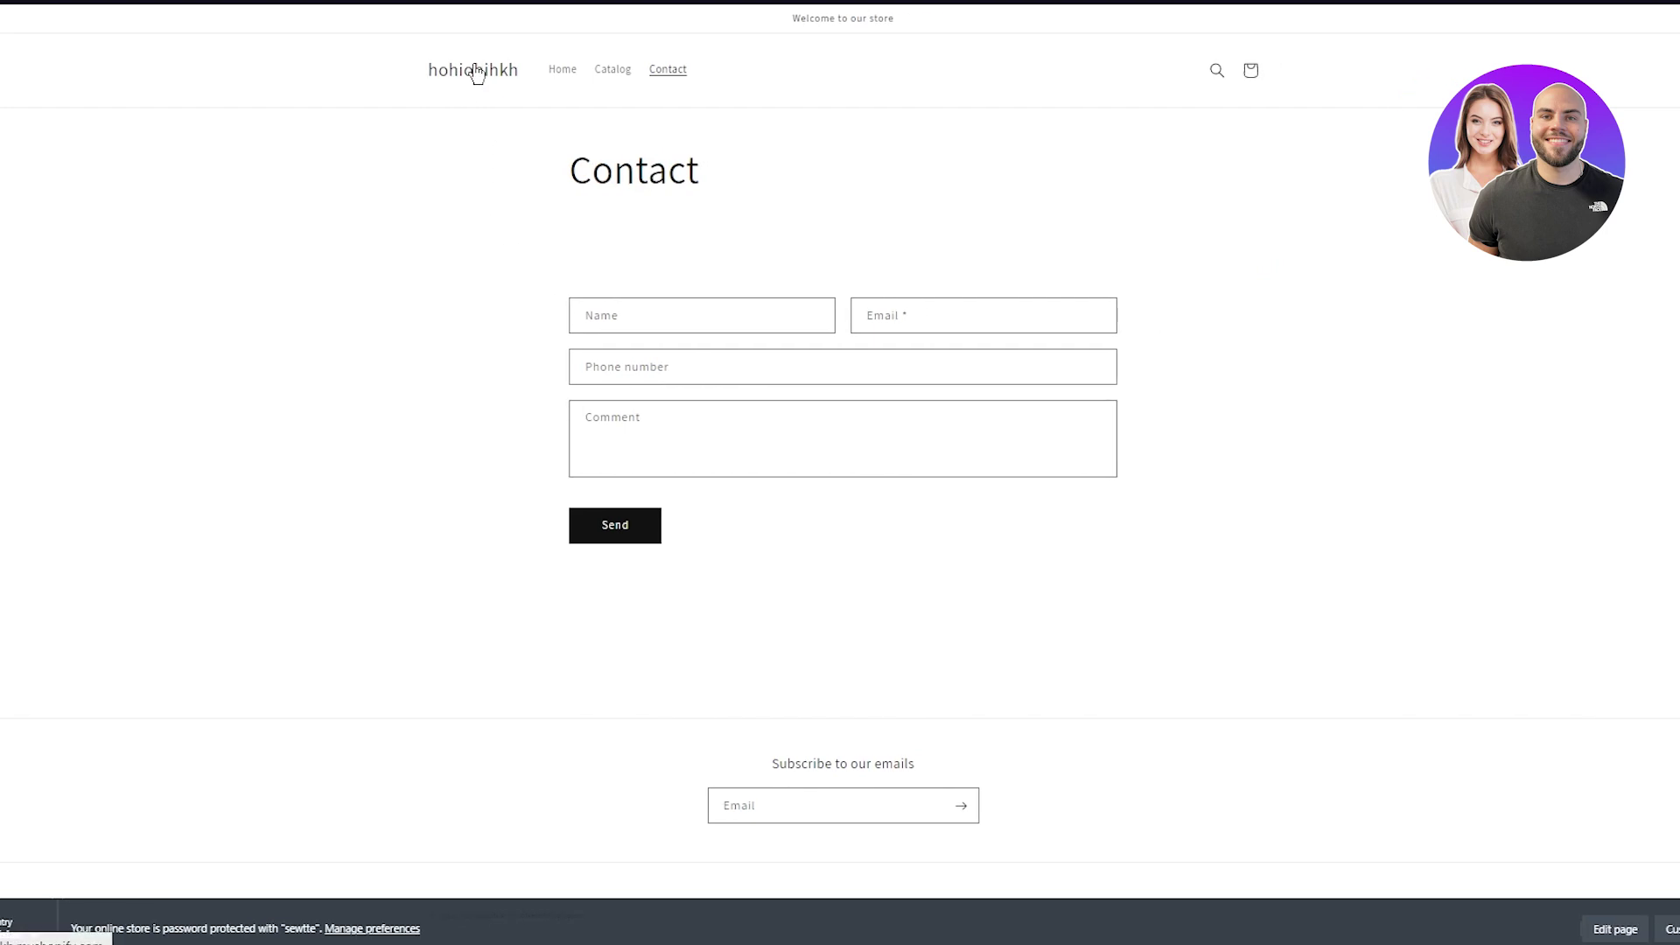
left_click(476, 69)
scroll(742, 471, "down", 4)
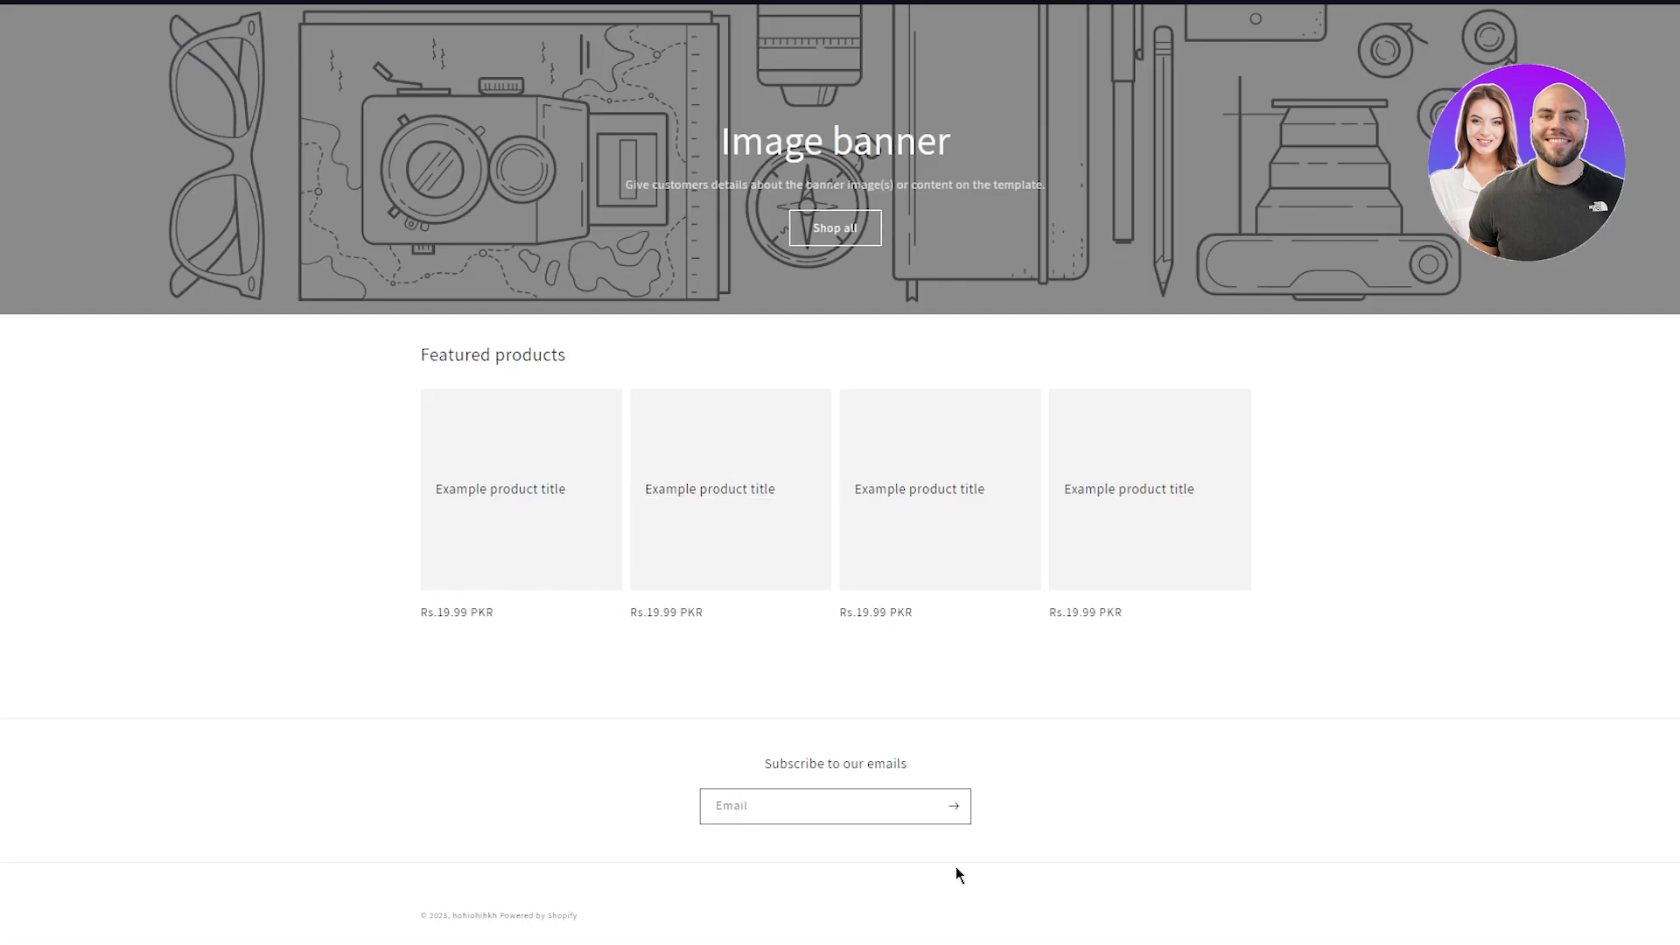
left_click(475, 916)
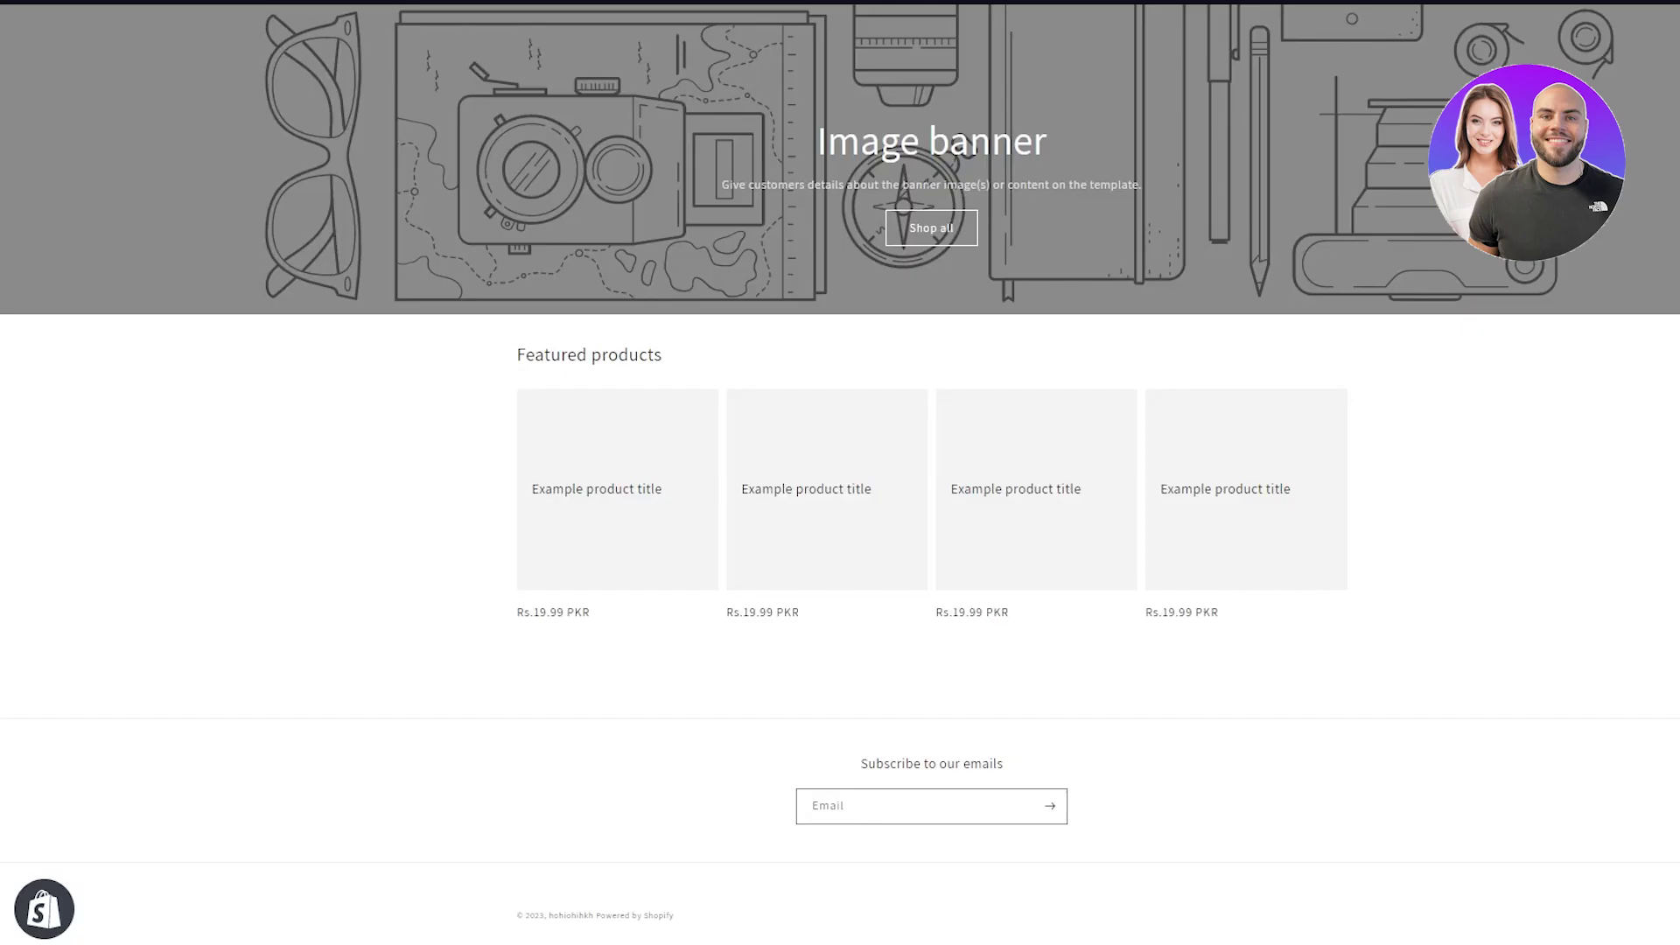
scroll(789, 278, "up", 4)
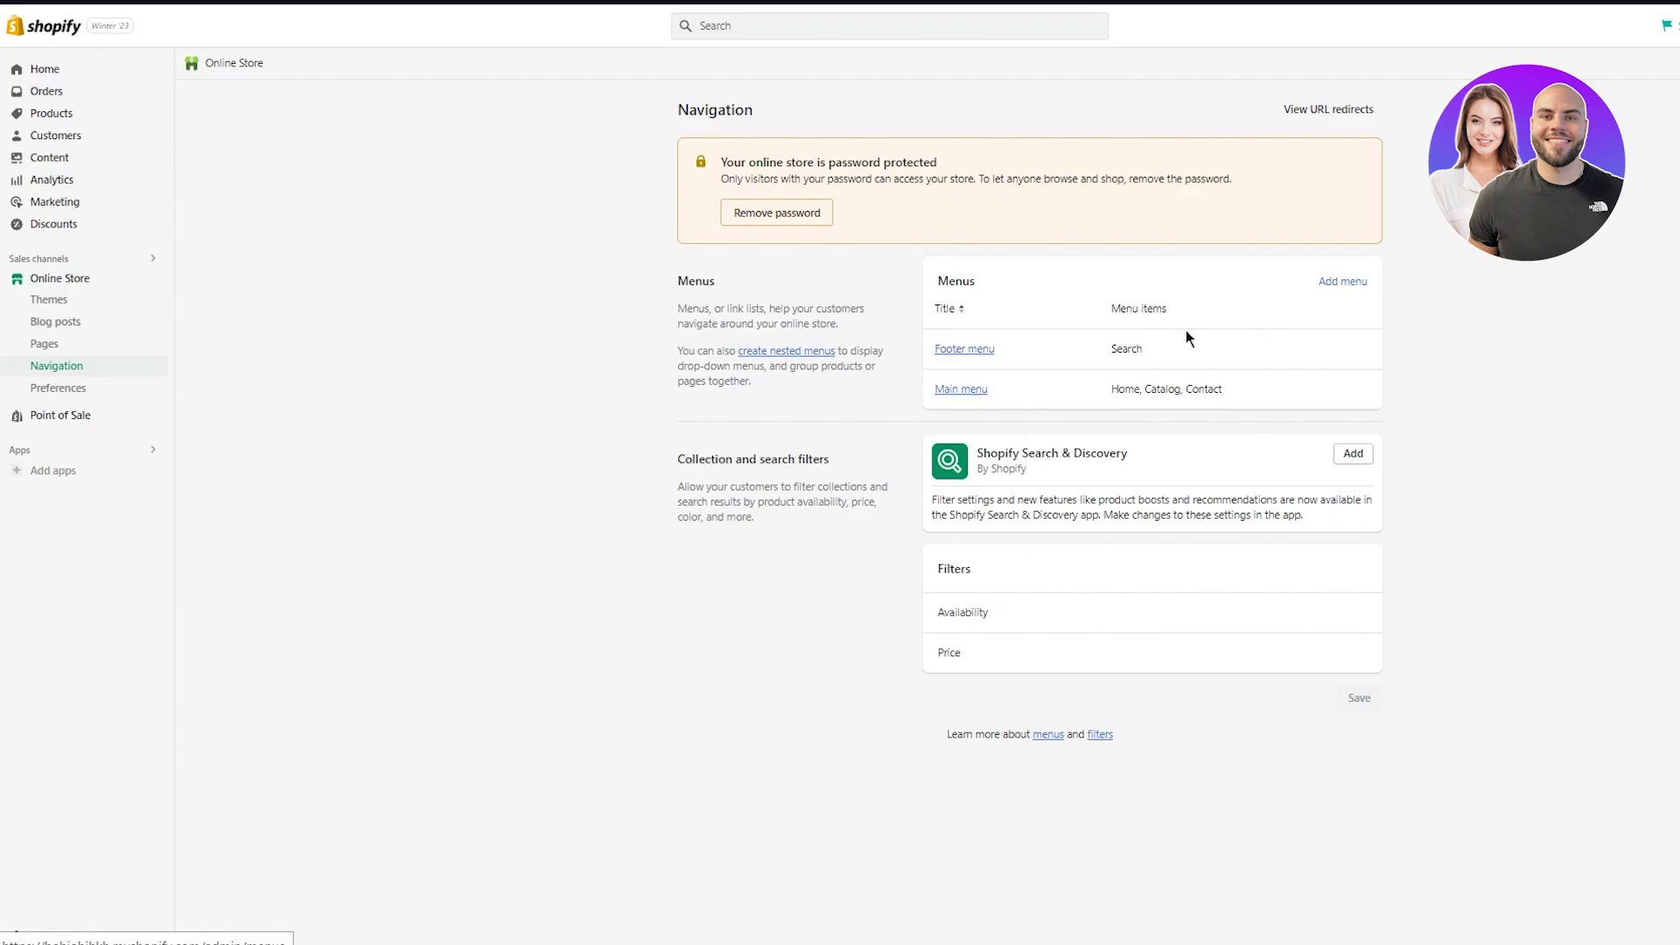
Step: Add a Product item linked to Products to the Main menu and save it
left_click(954, 392)
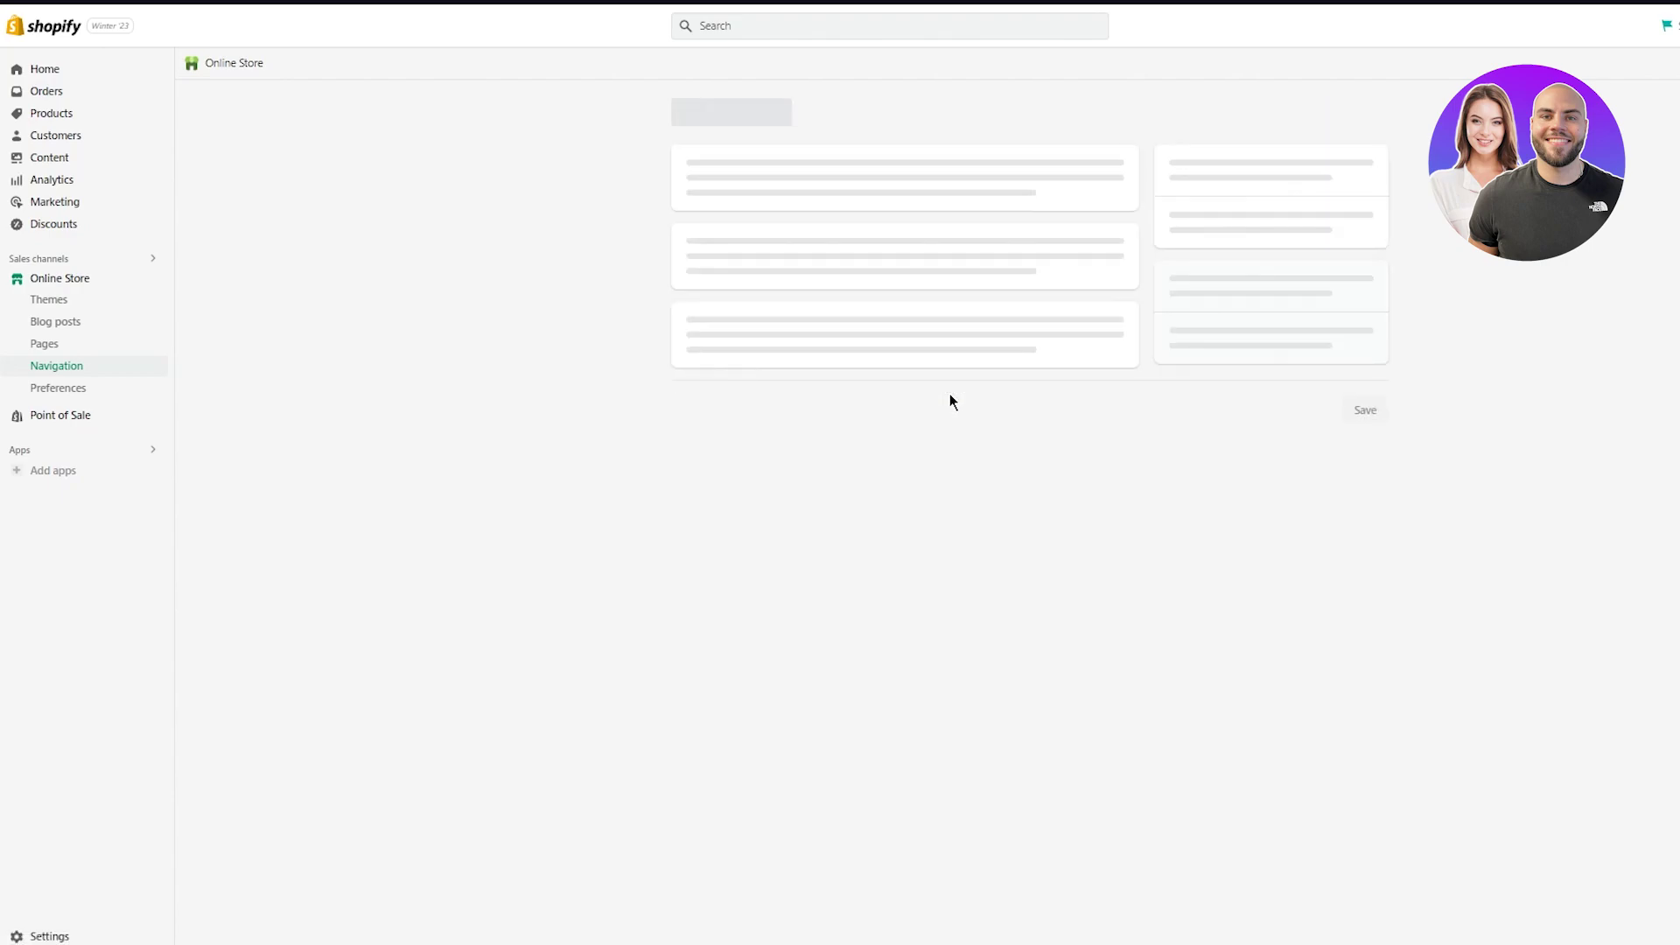
left_click(753, 416)
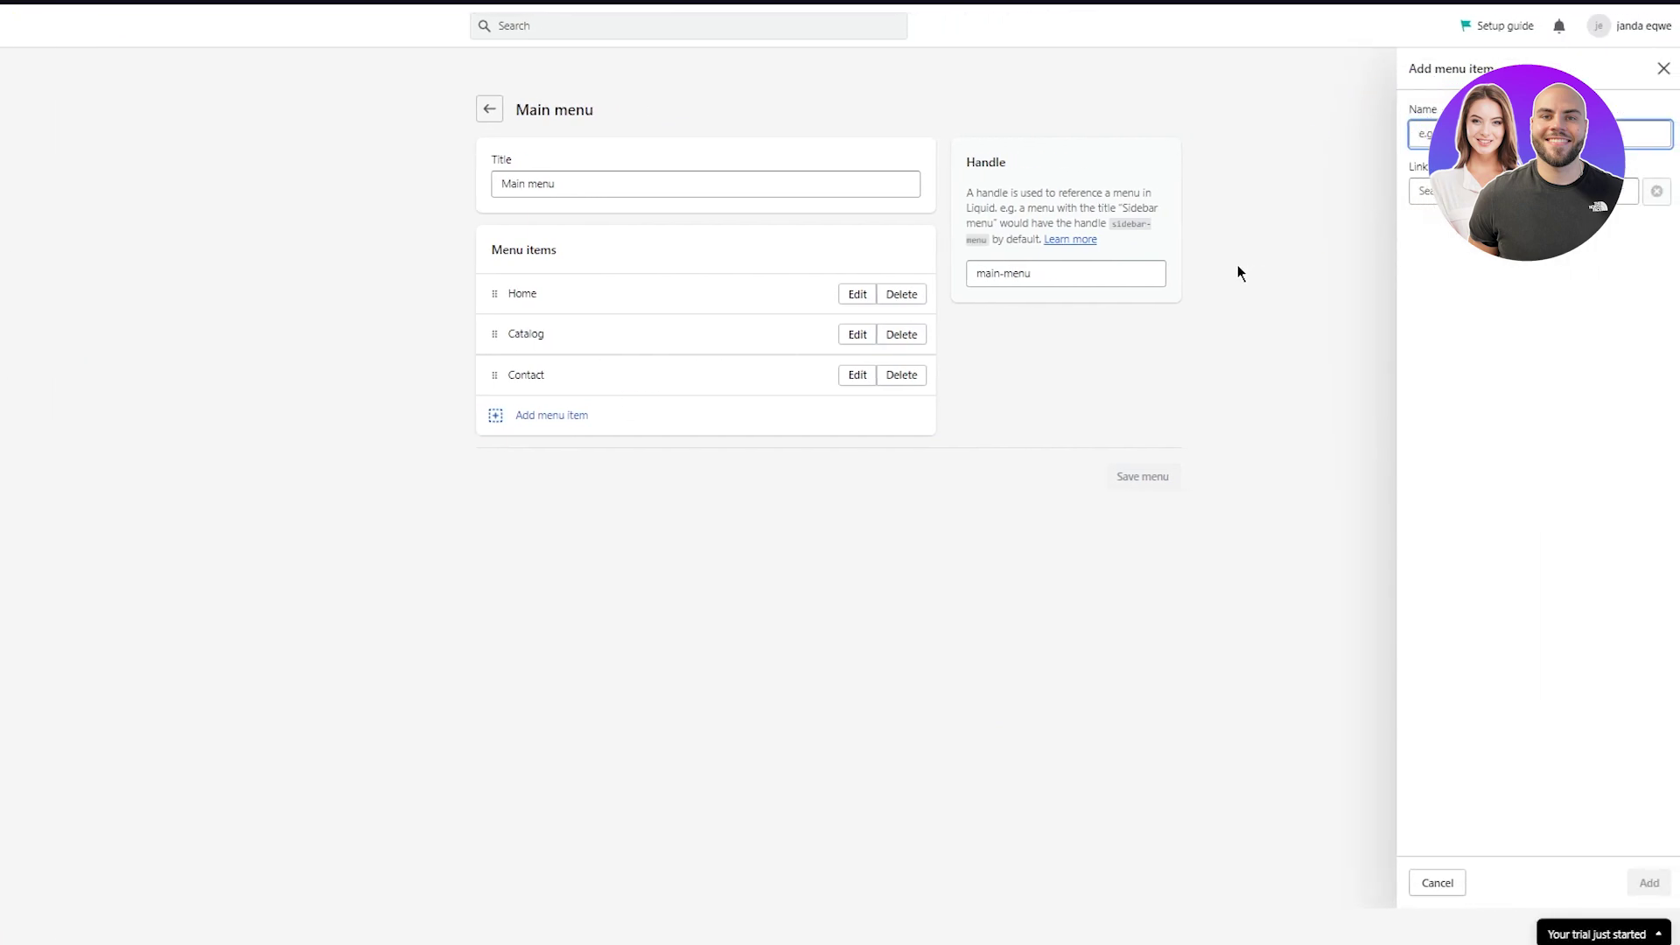
type("Pl")
left_click(1488, 191)
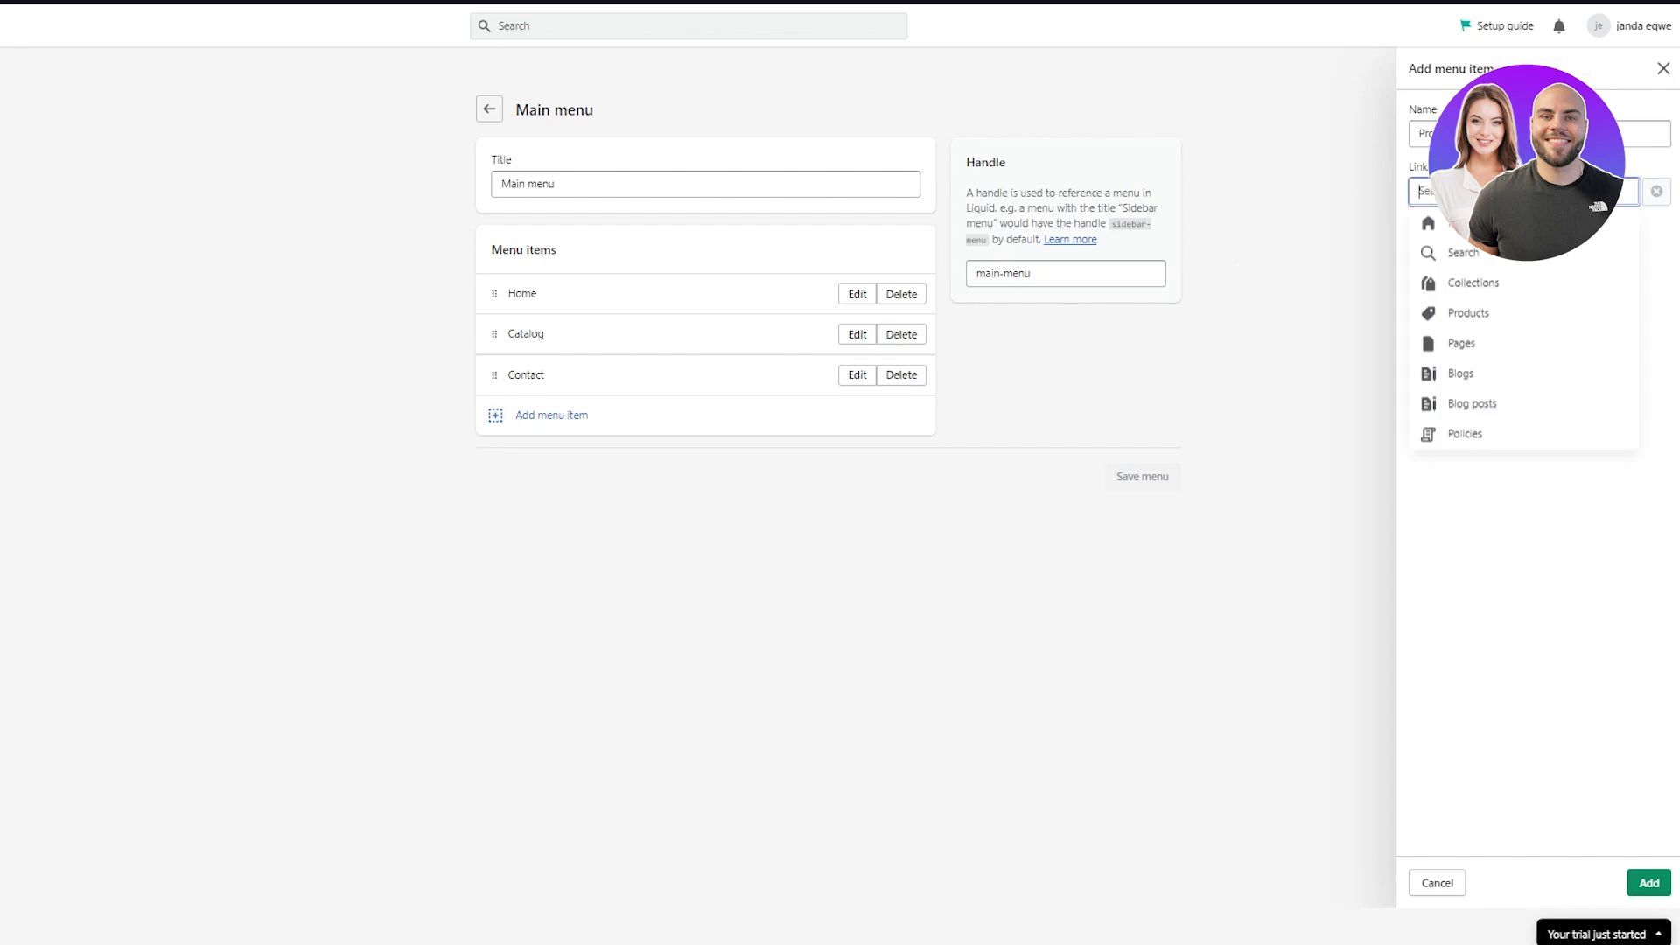
left_click(1493, 310)
left_click(1501, 256)
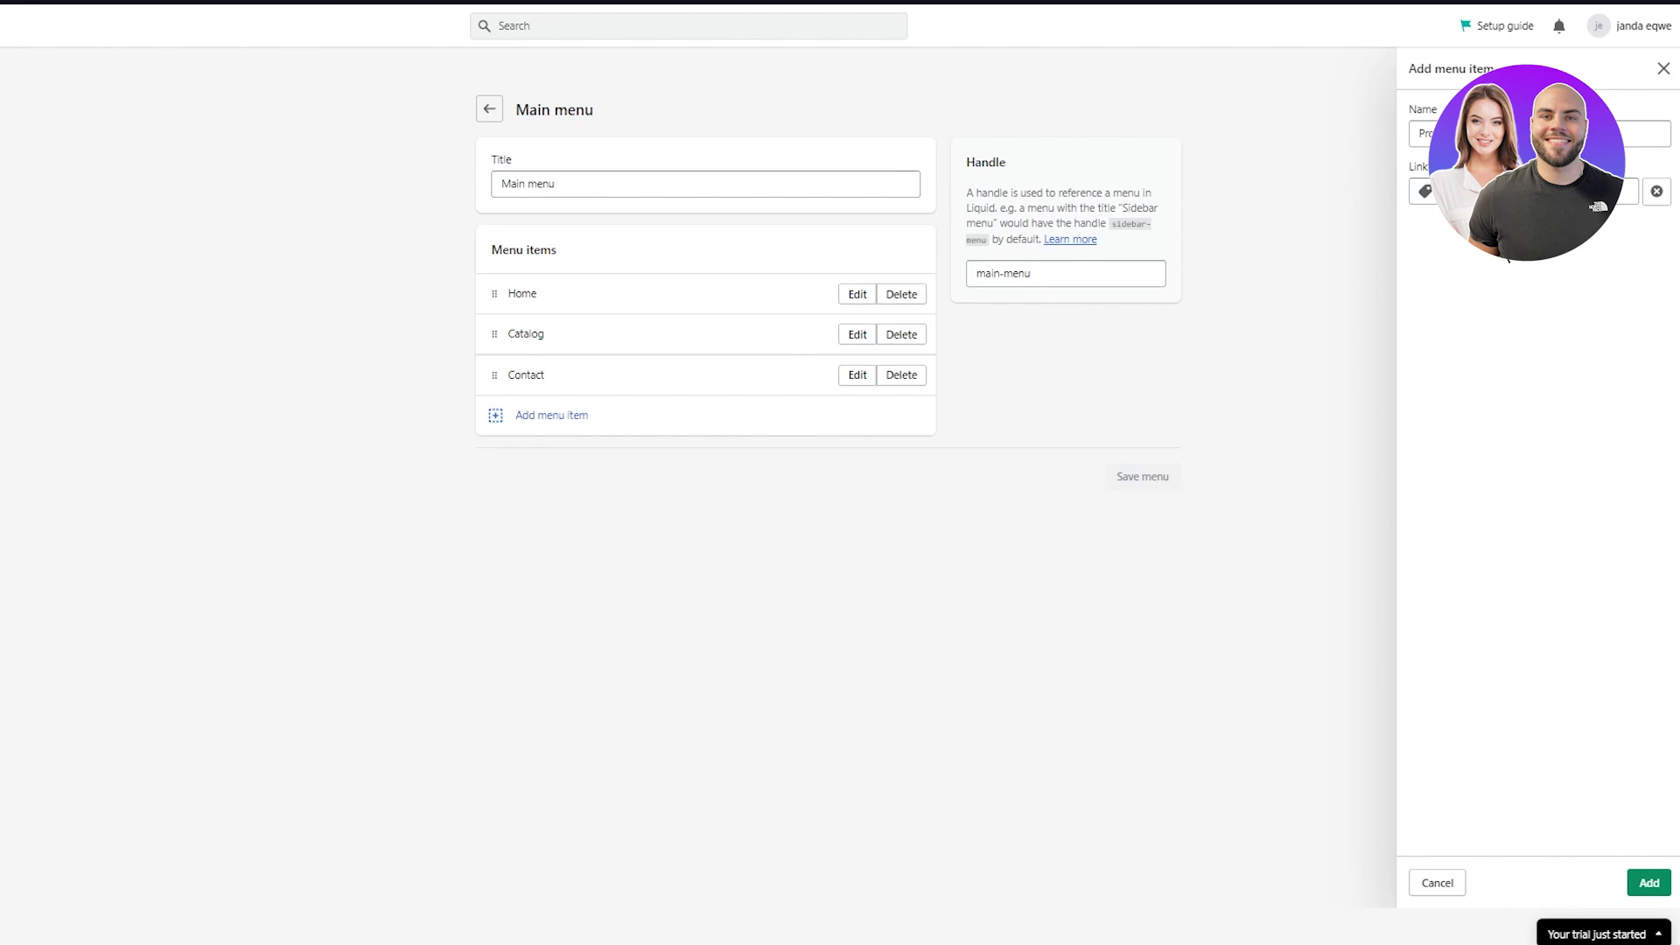
left_click(1649, 882)
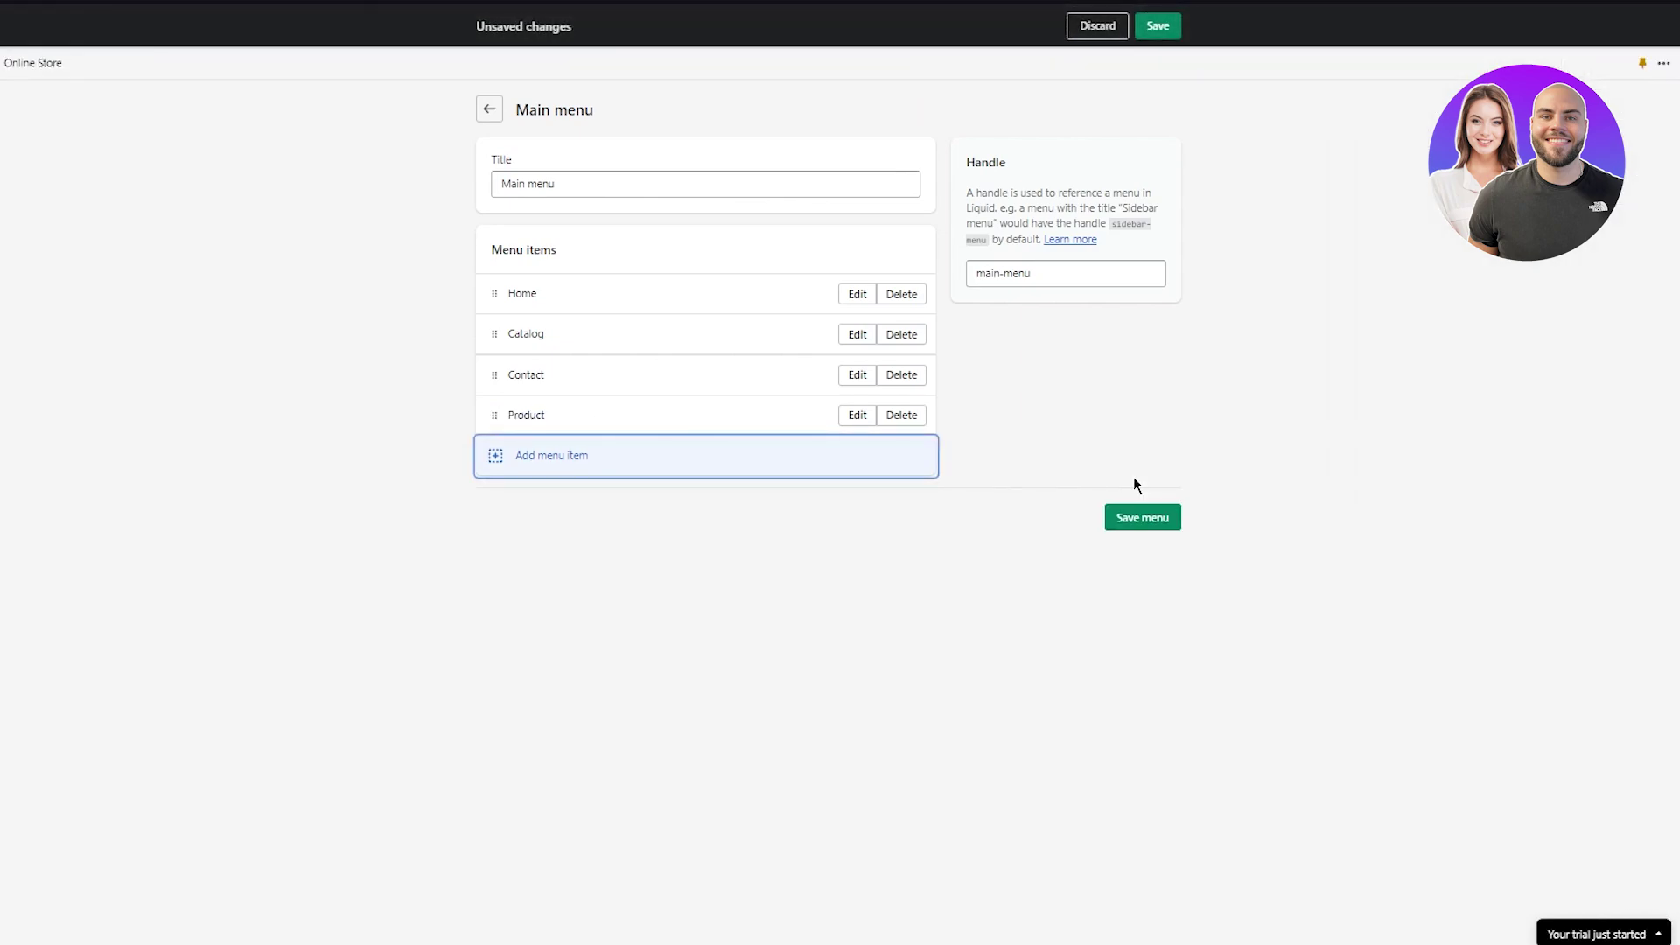
left_click(1137, 519)
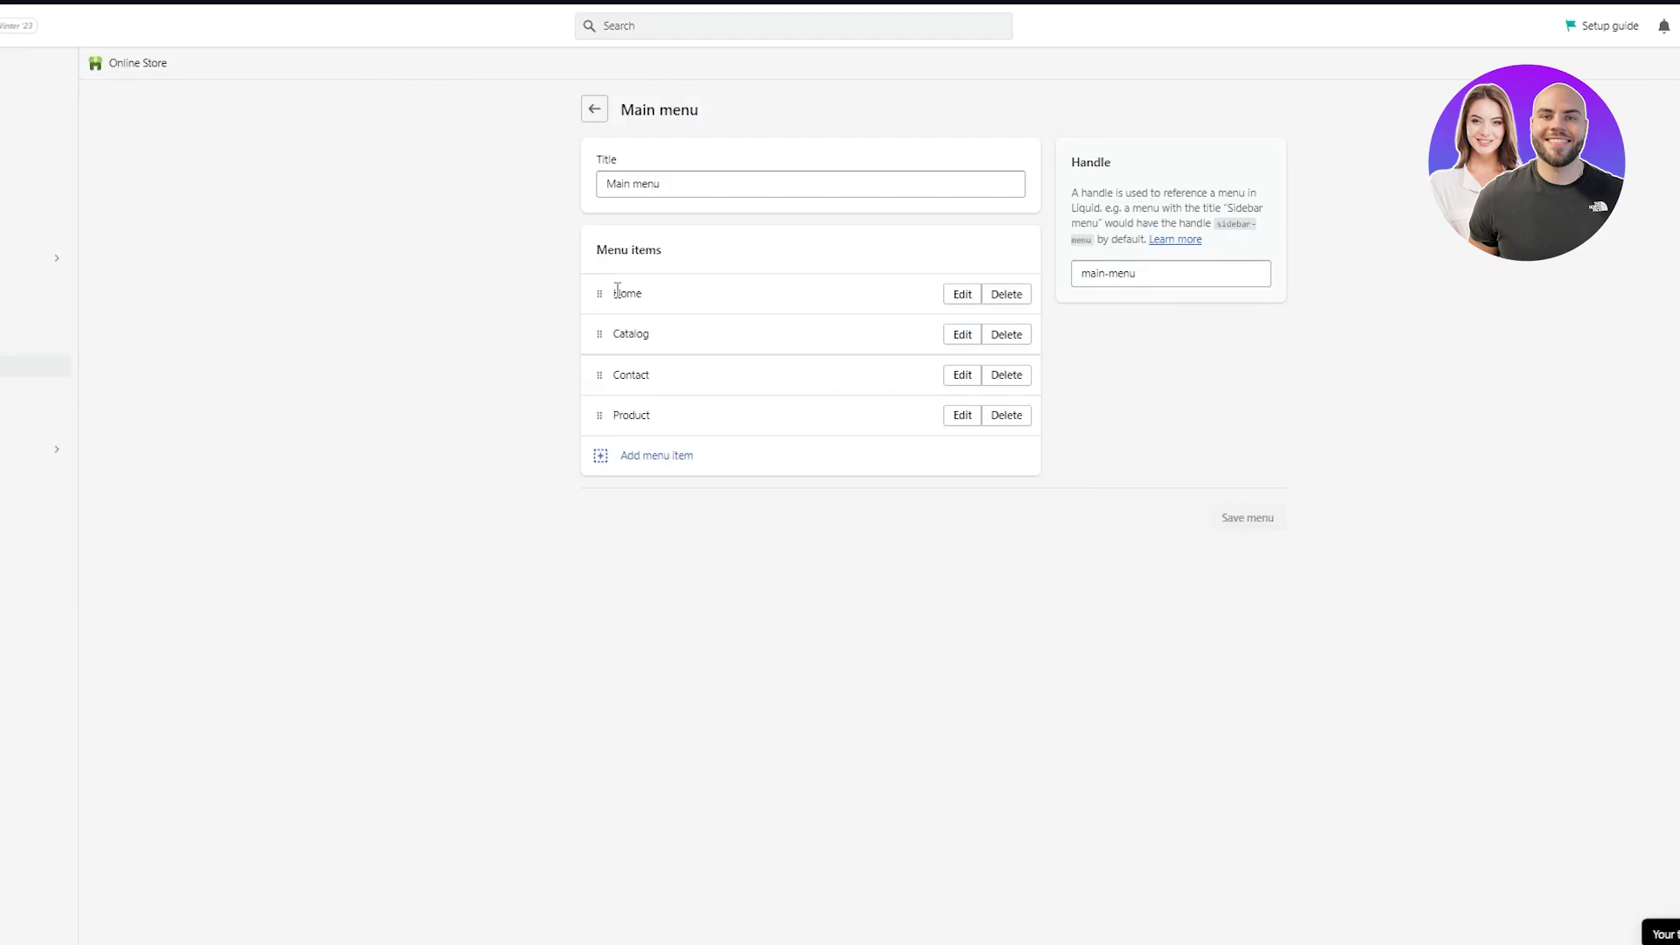
Step: Back on the menus list, test the new Product link on the storefront, then close that tab
left_click(592, 108)
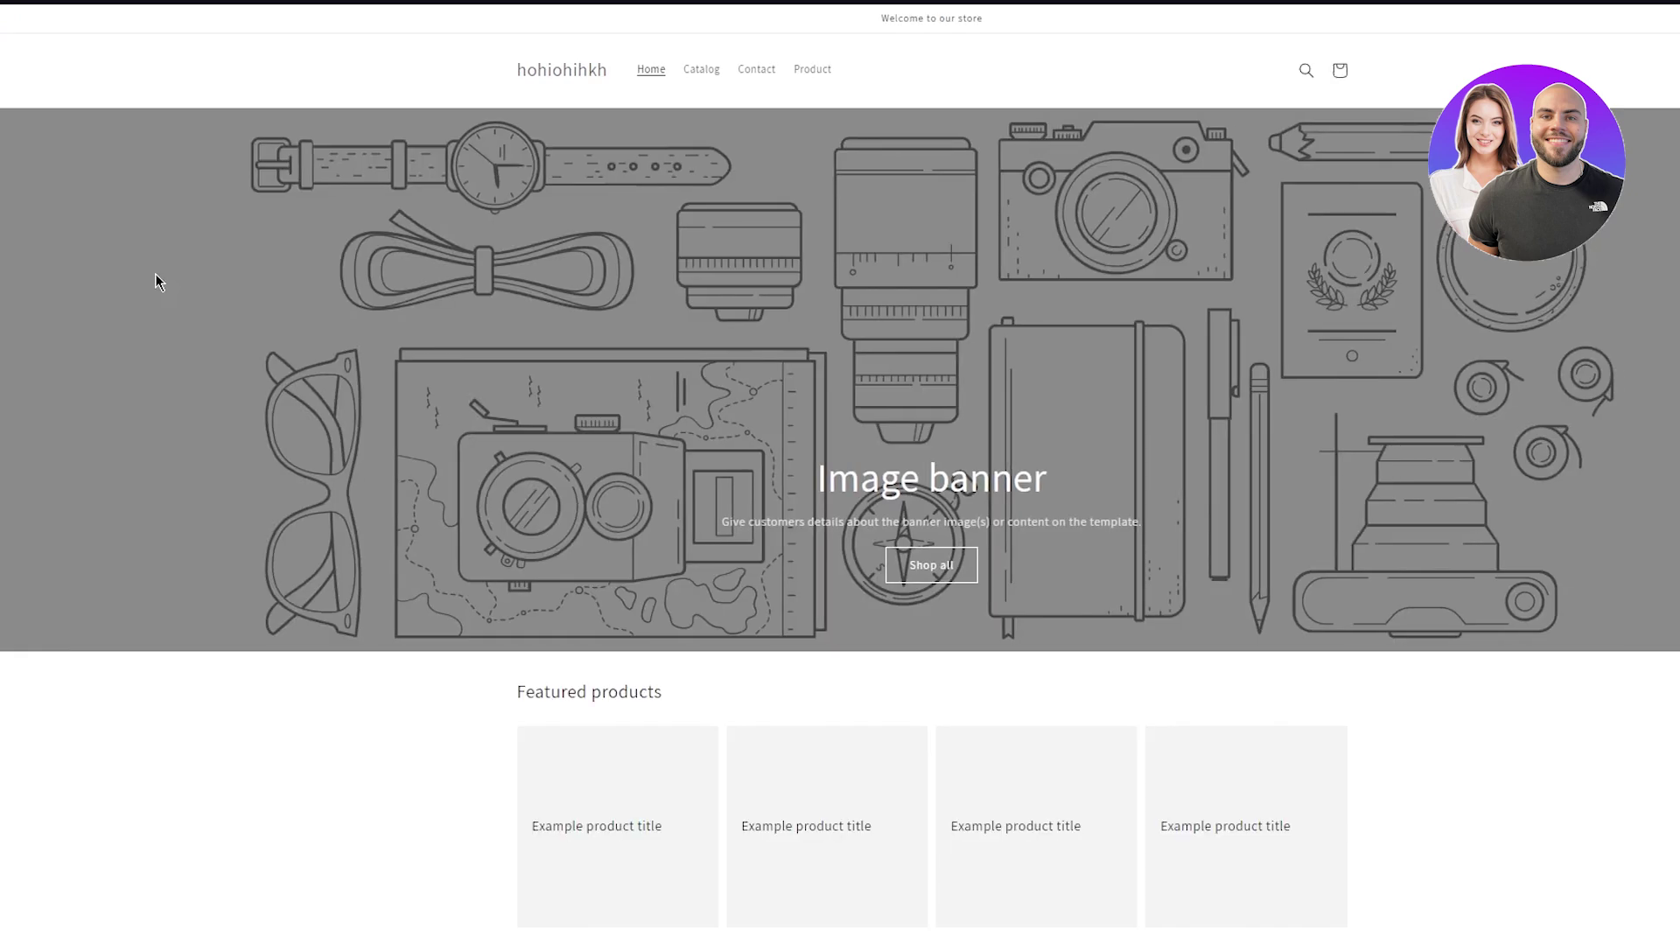
left_click(712, 77)
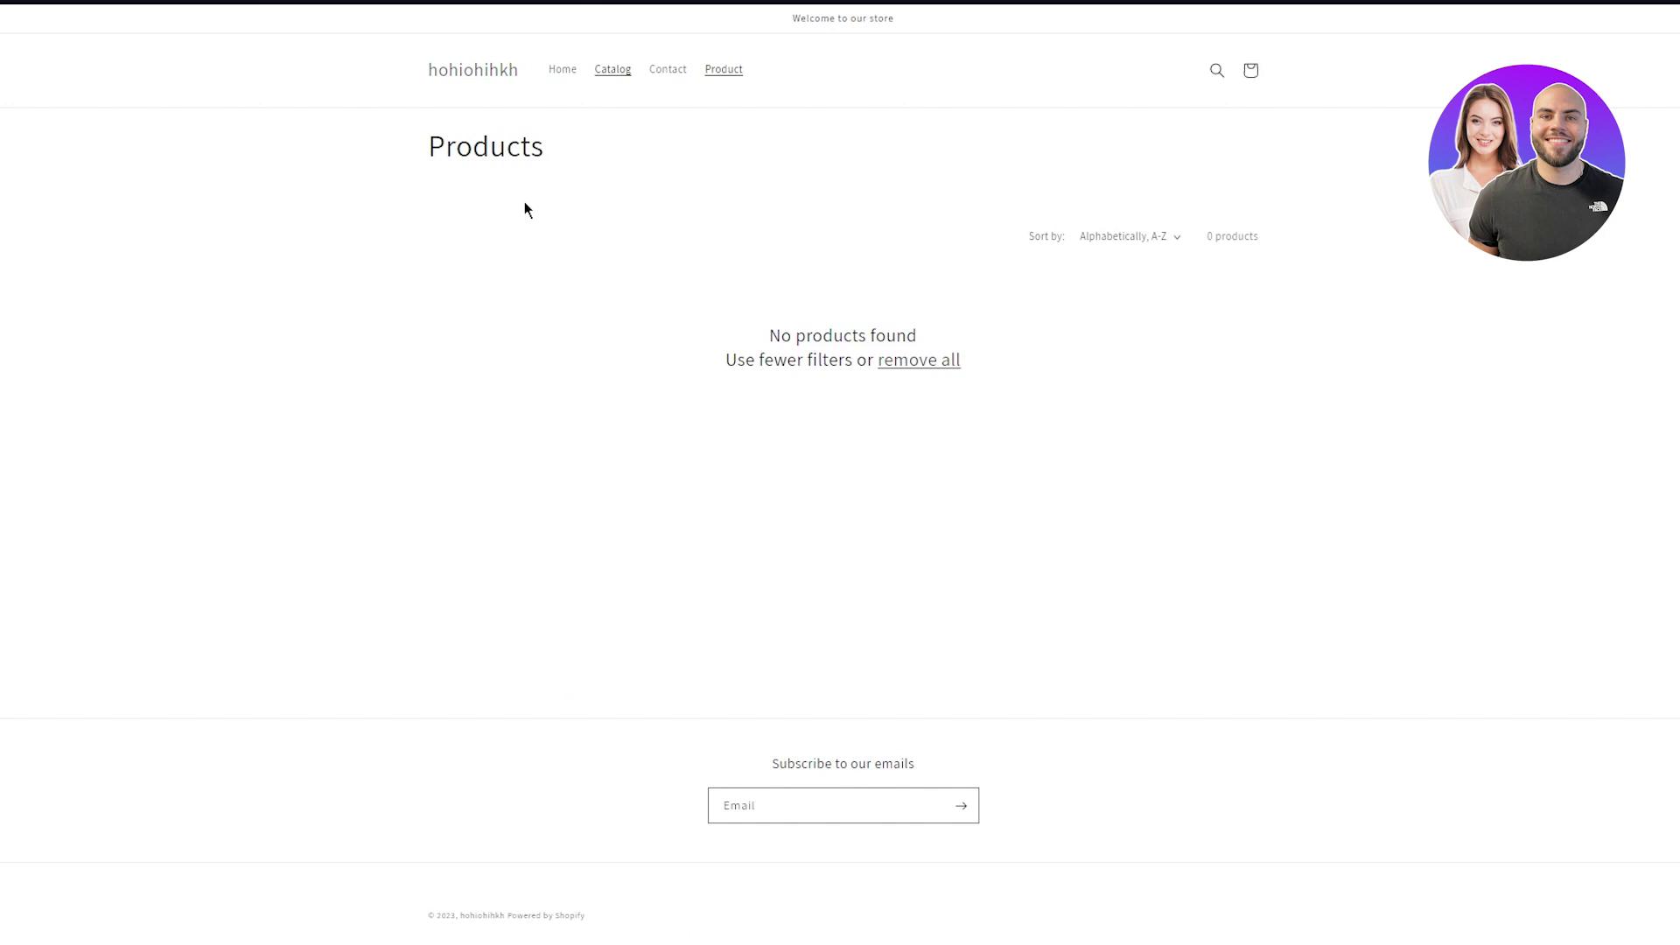
key("ctrl+w")
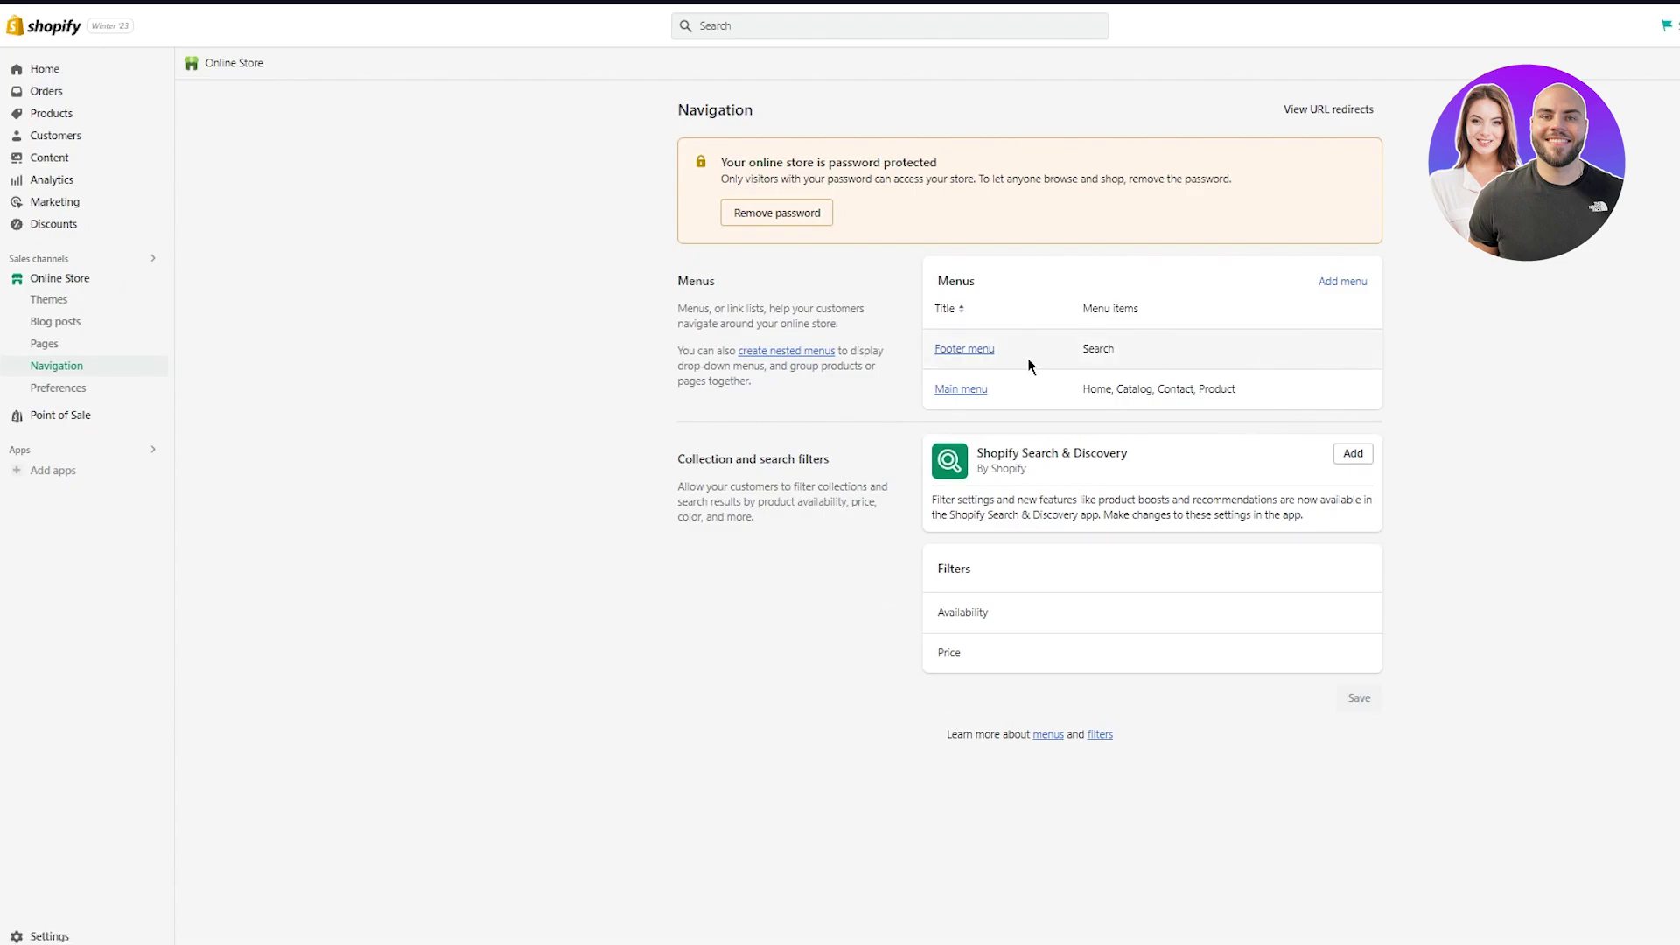
Step: In the Footer menu, add Socials linked to Collections > All collections and save
left_click(945, 351)
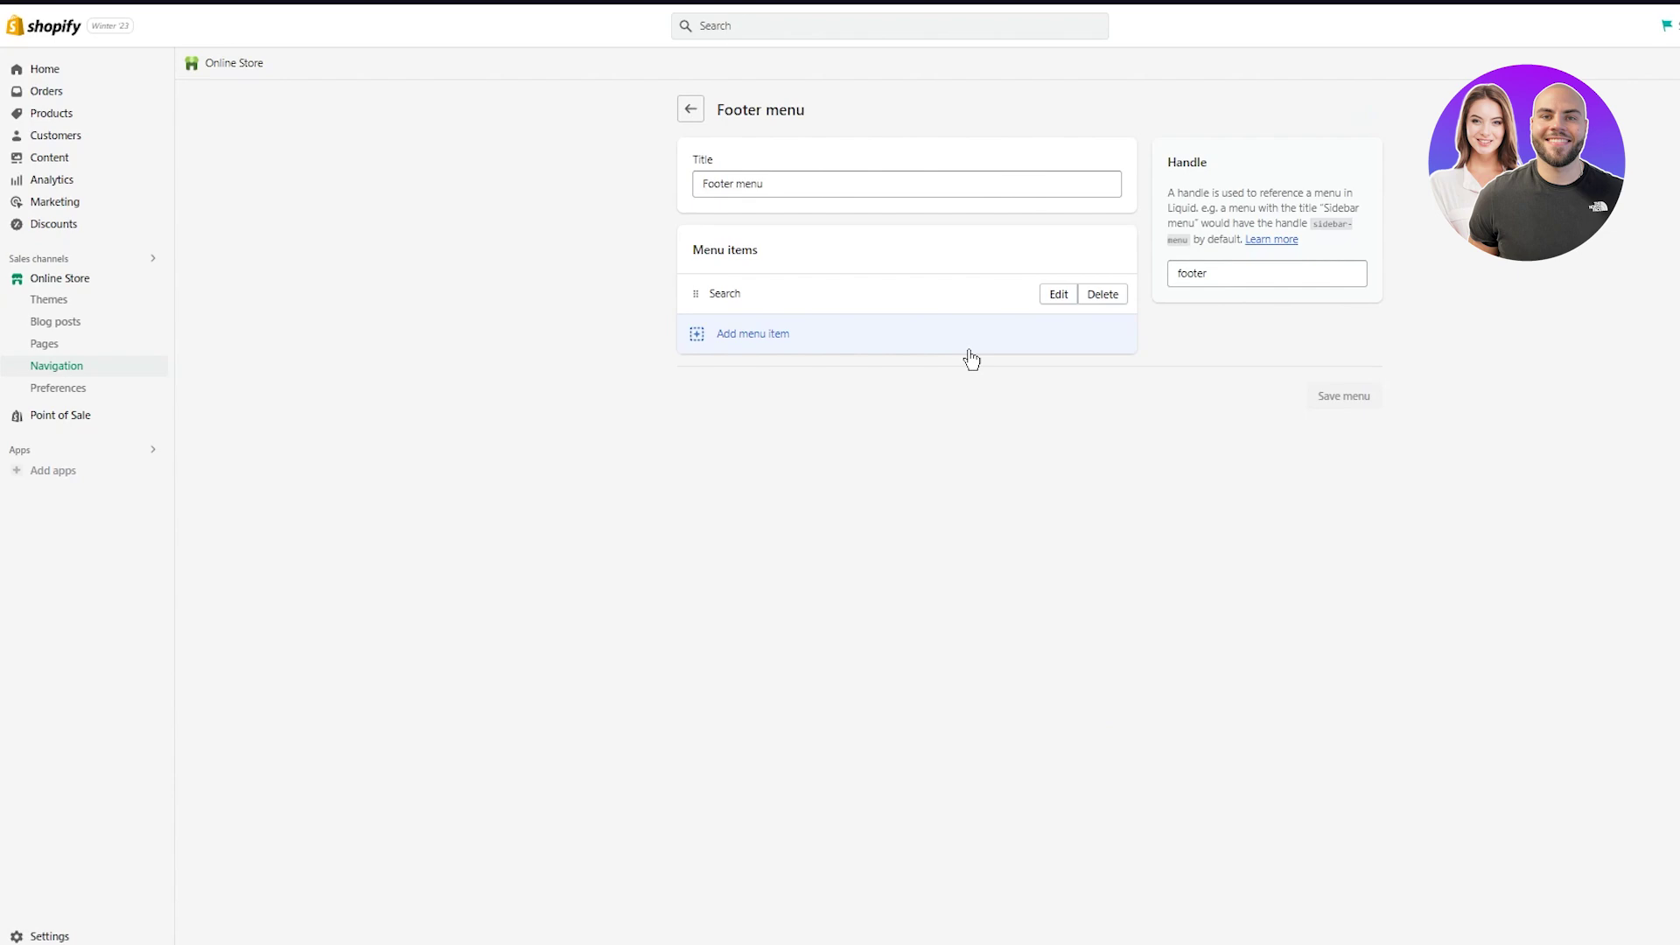
left_click(971, 336)
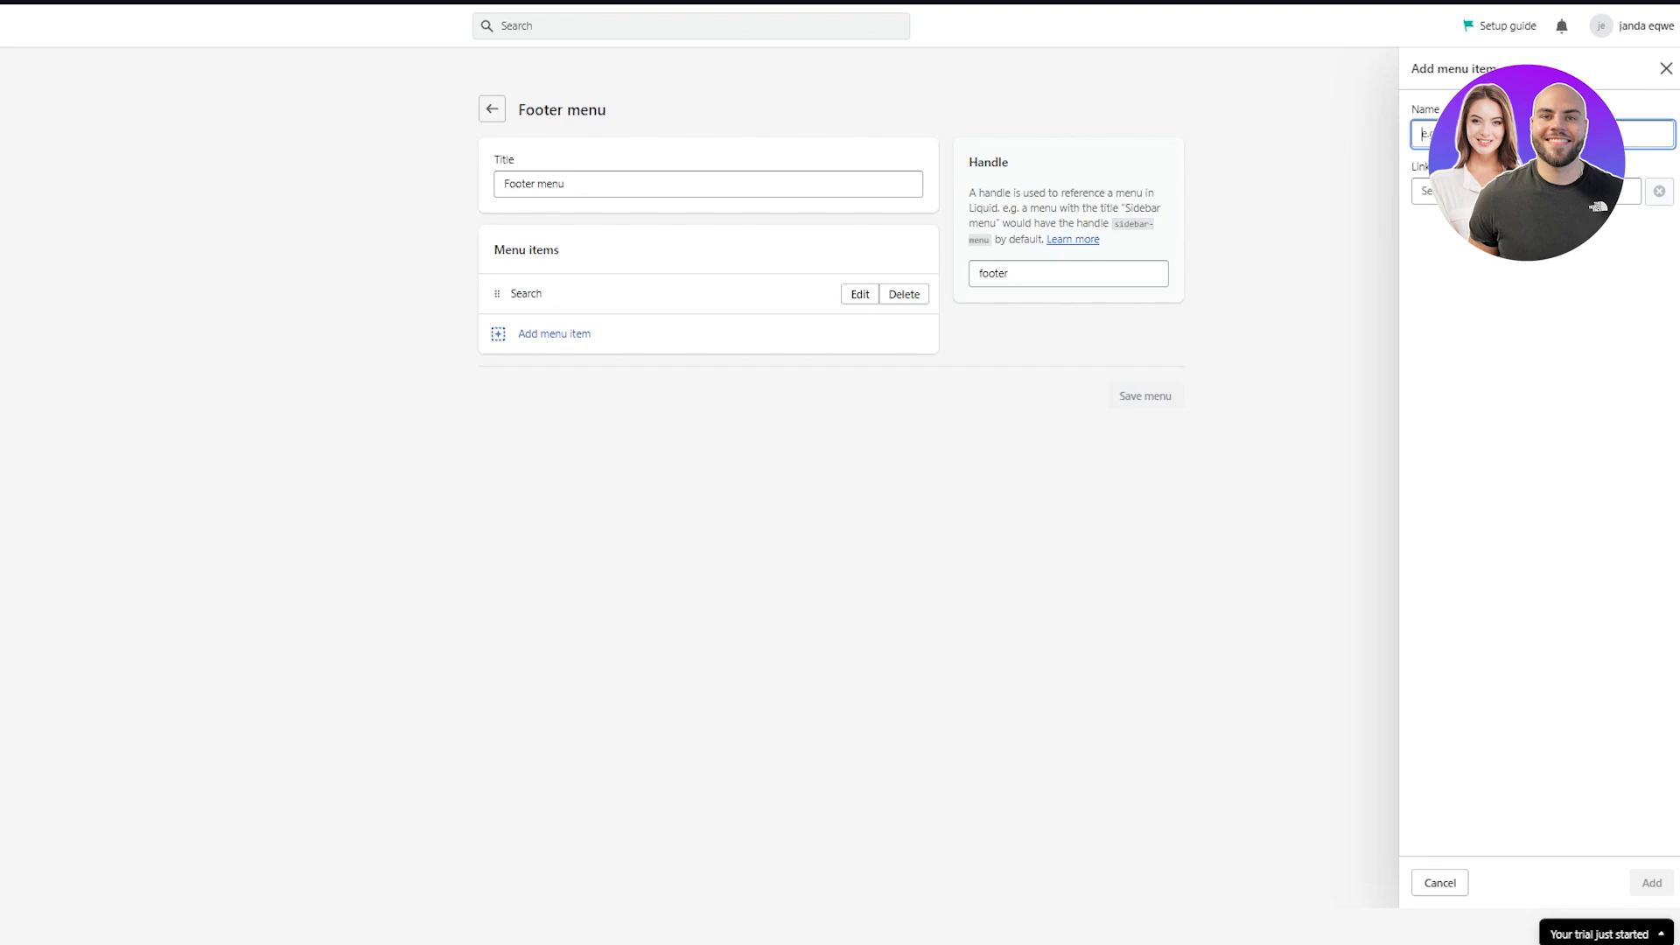
type("Sc")
left_click(1505, 190)
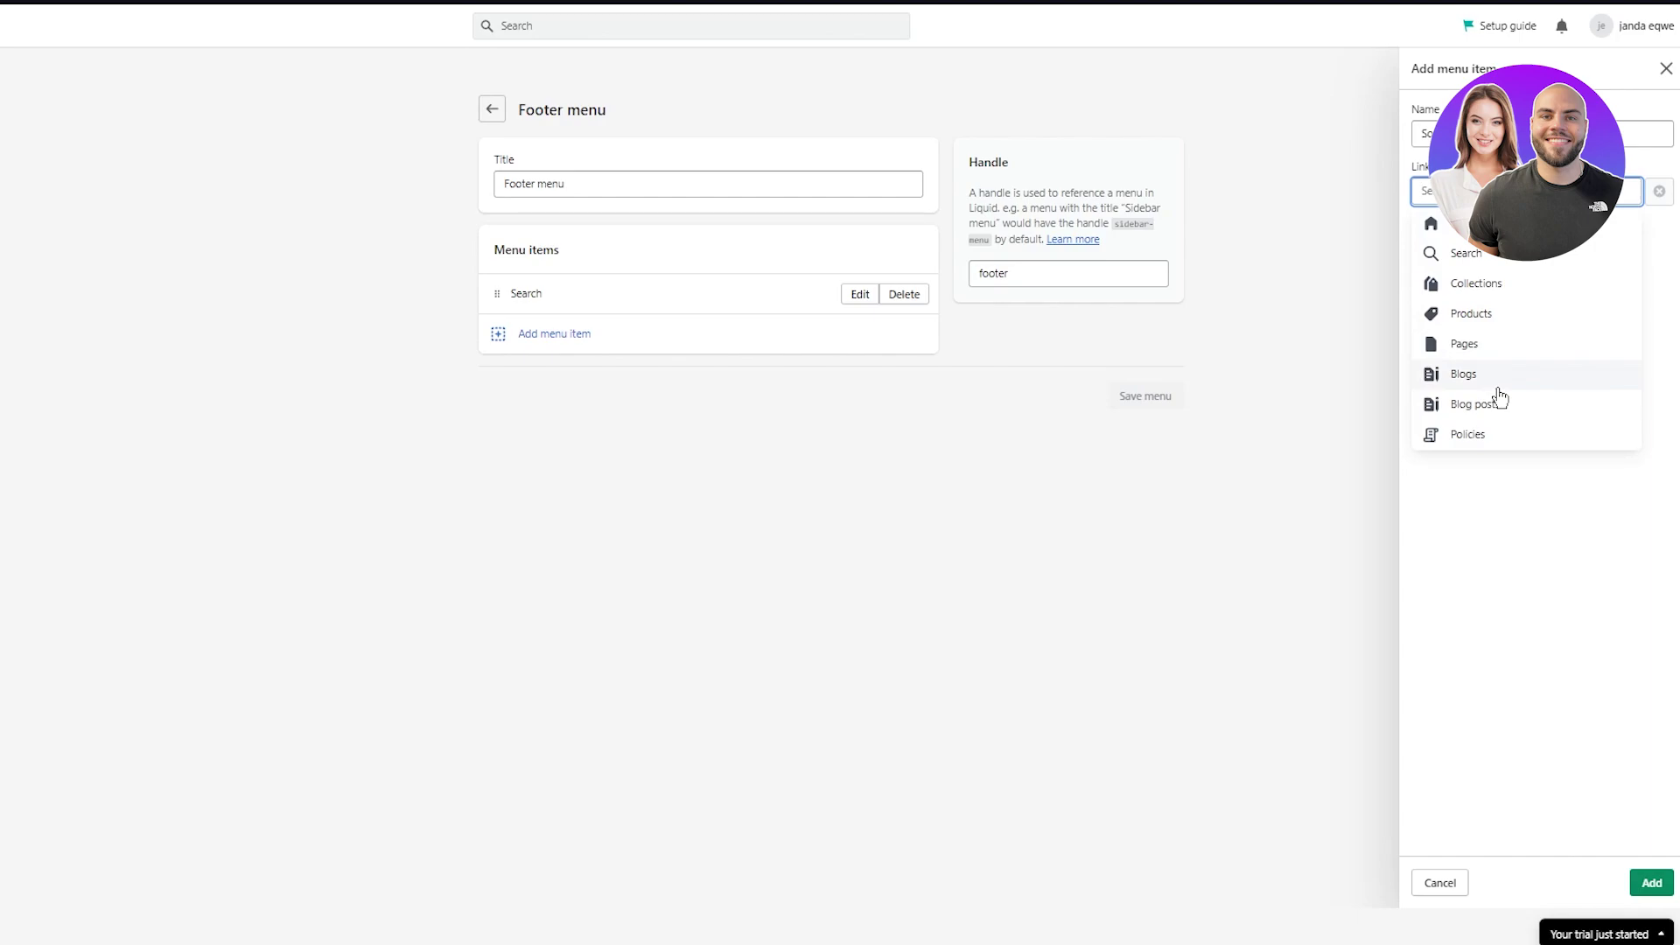
left_click(1498, 434)
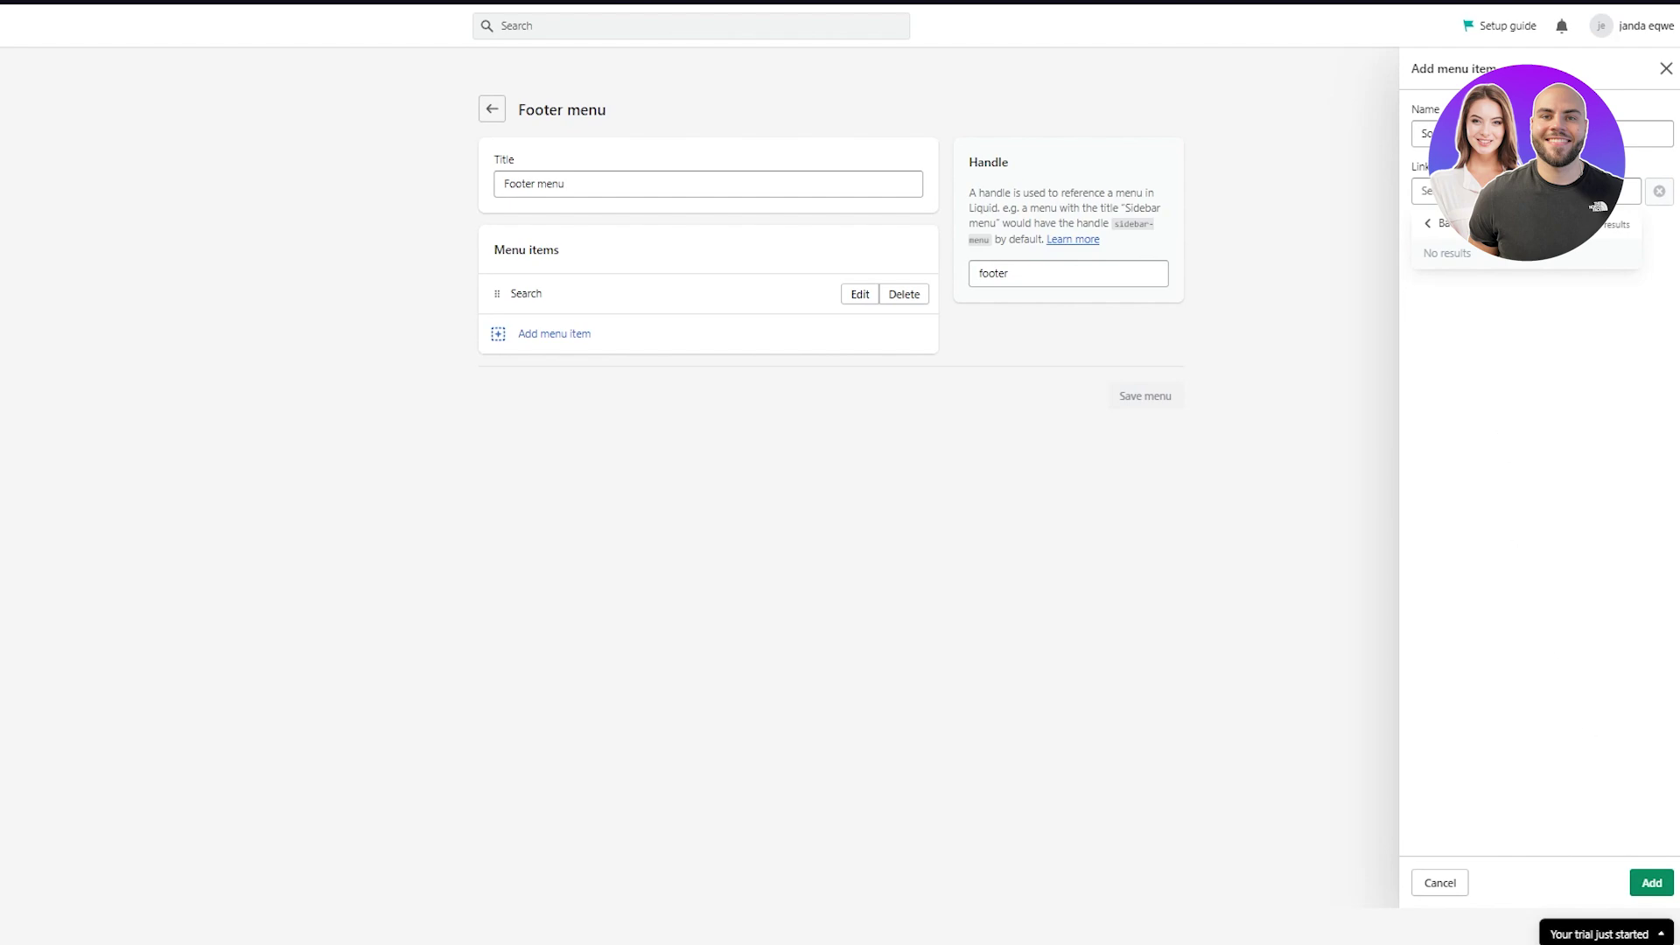
left_click(1458, 233)
left_click(1476, 285)
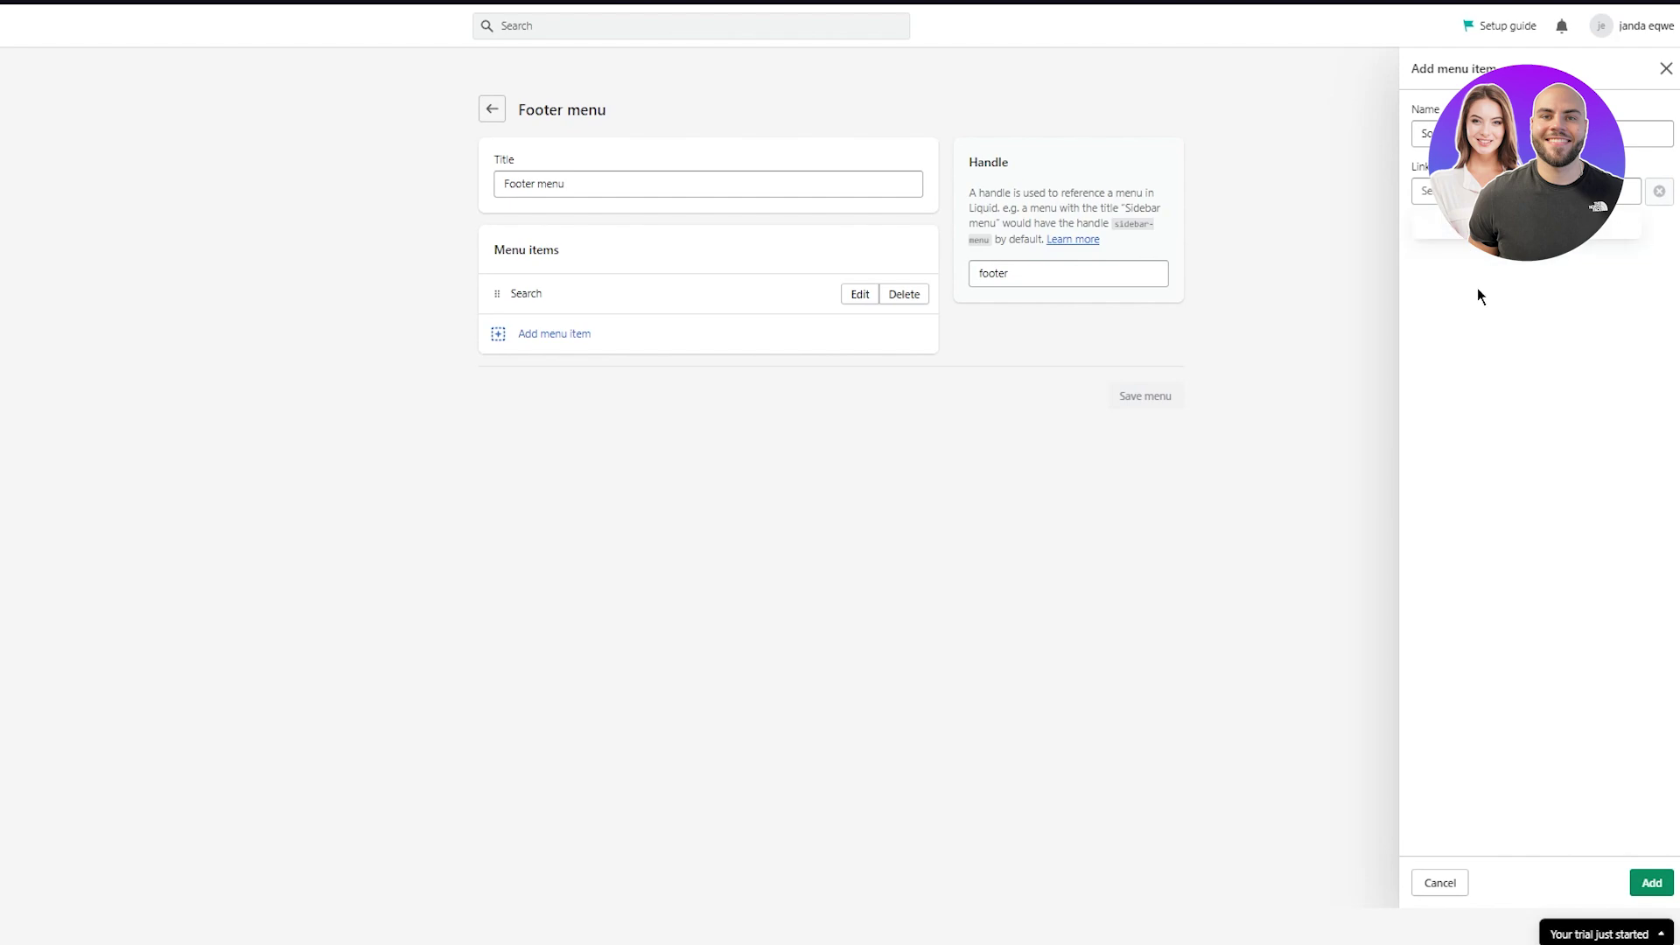
left_click(1505, 255)
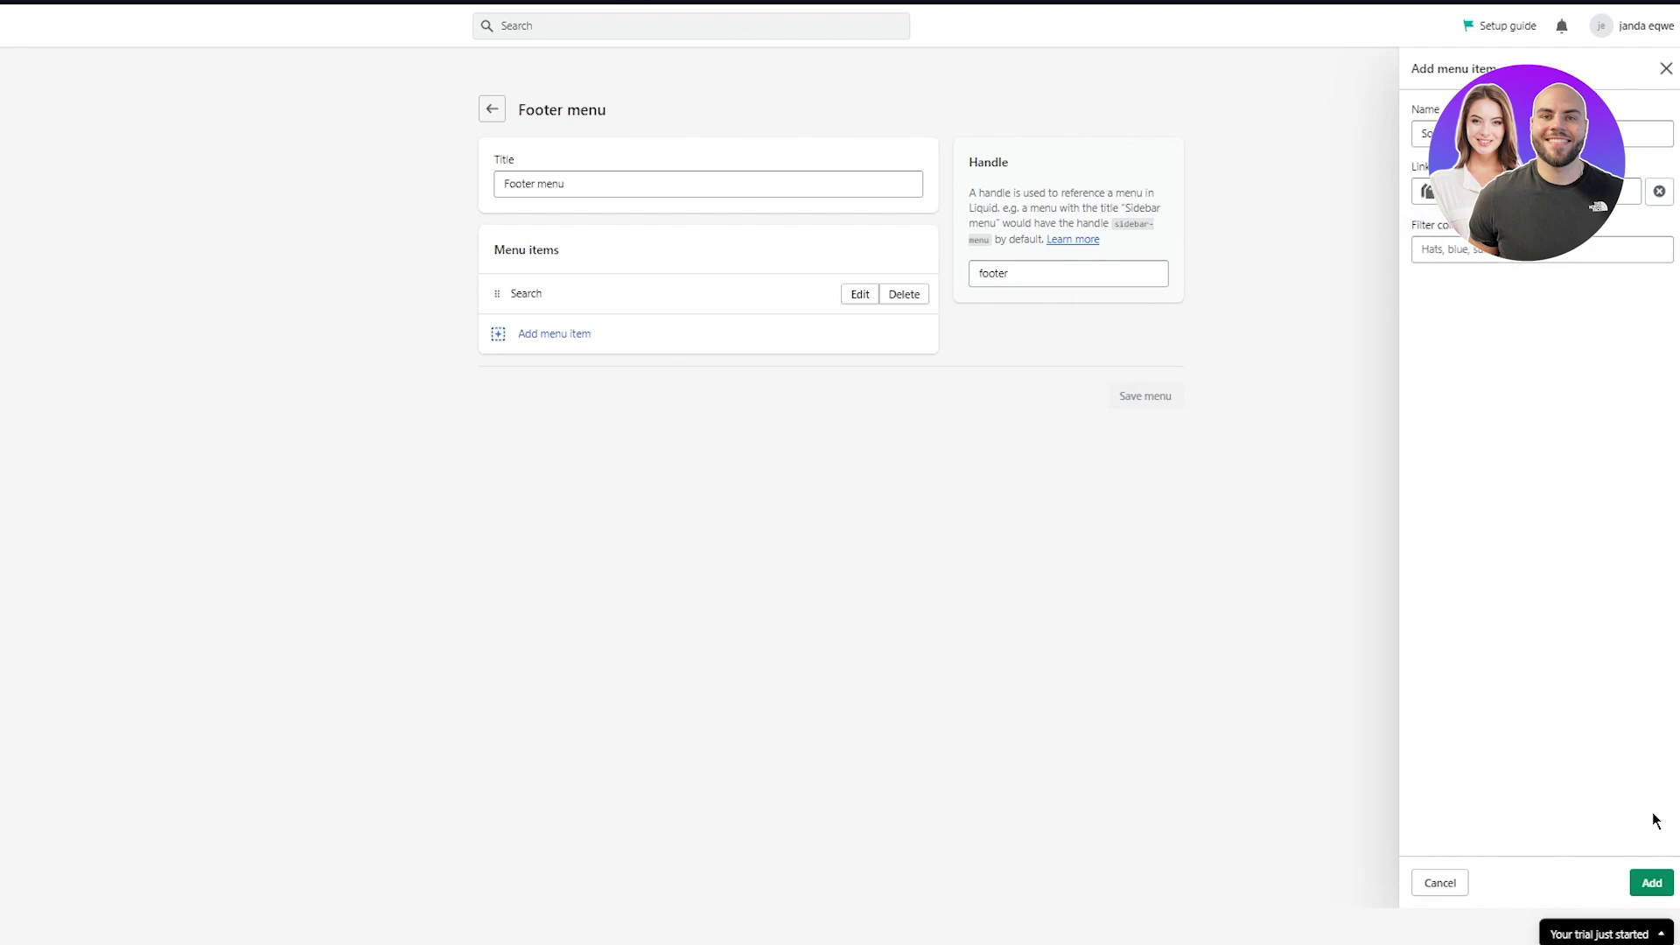
left_click(1650, 885)
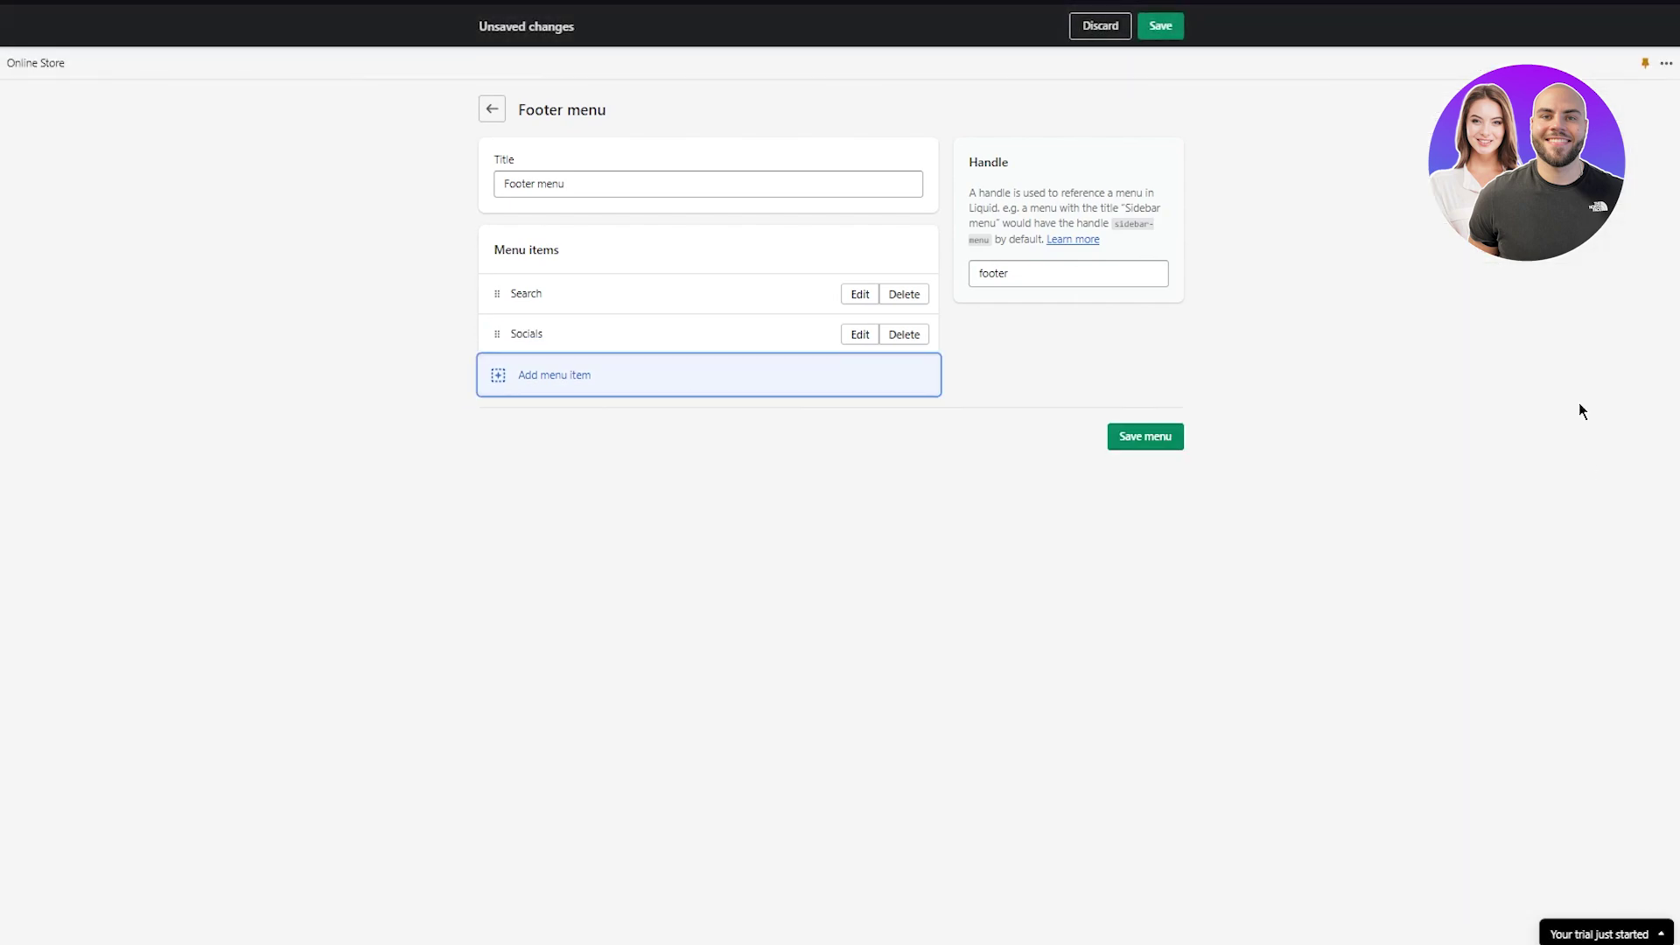
left_click(1157, 438)
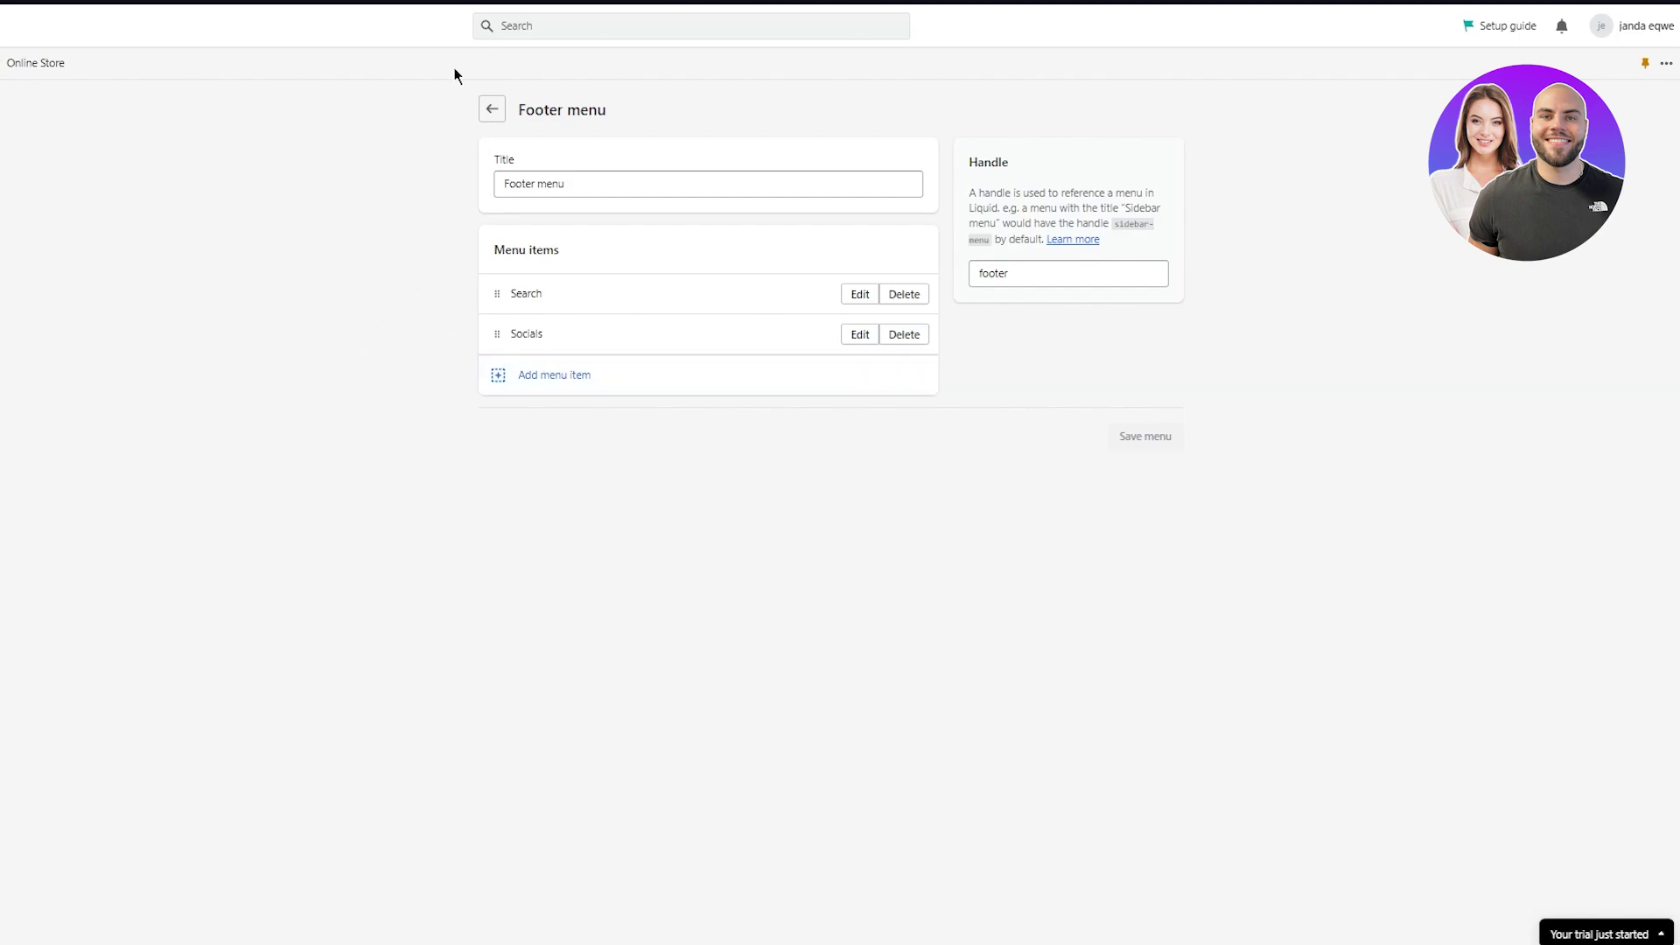
Step: Leave the Footer menu for the menu list, then open Settings on Store details
left_click(494, 113)
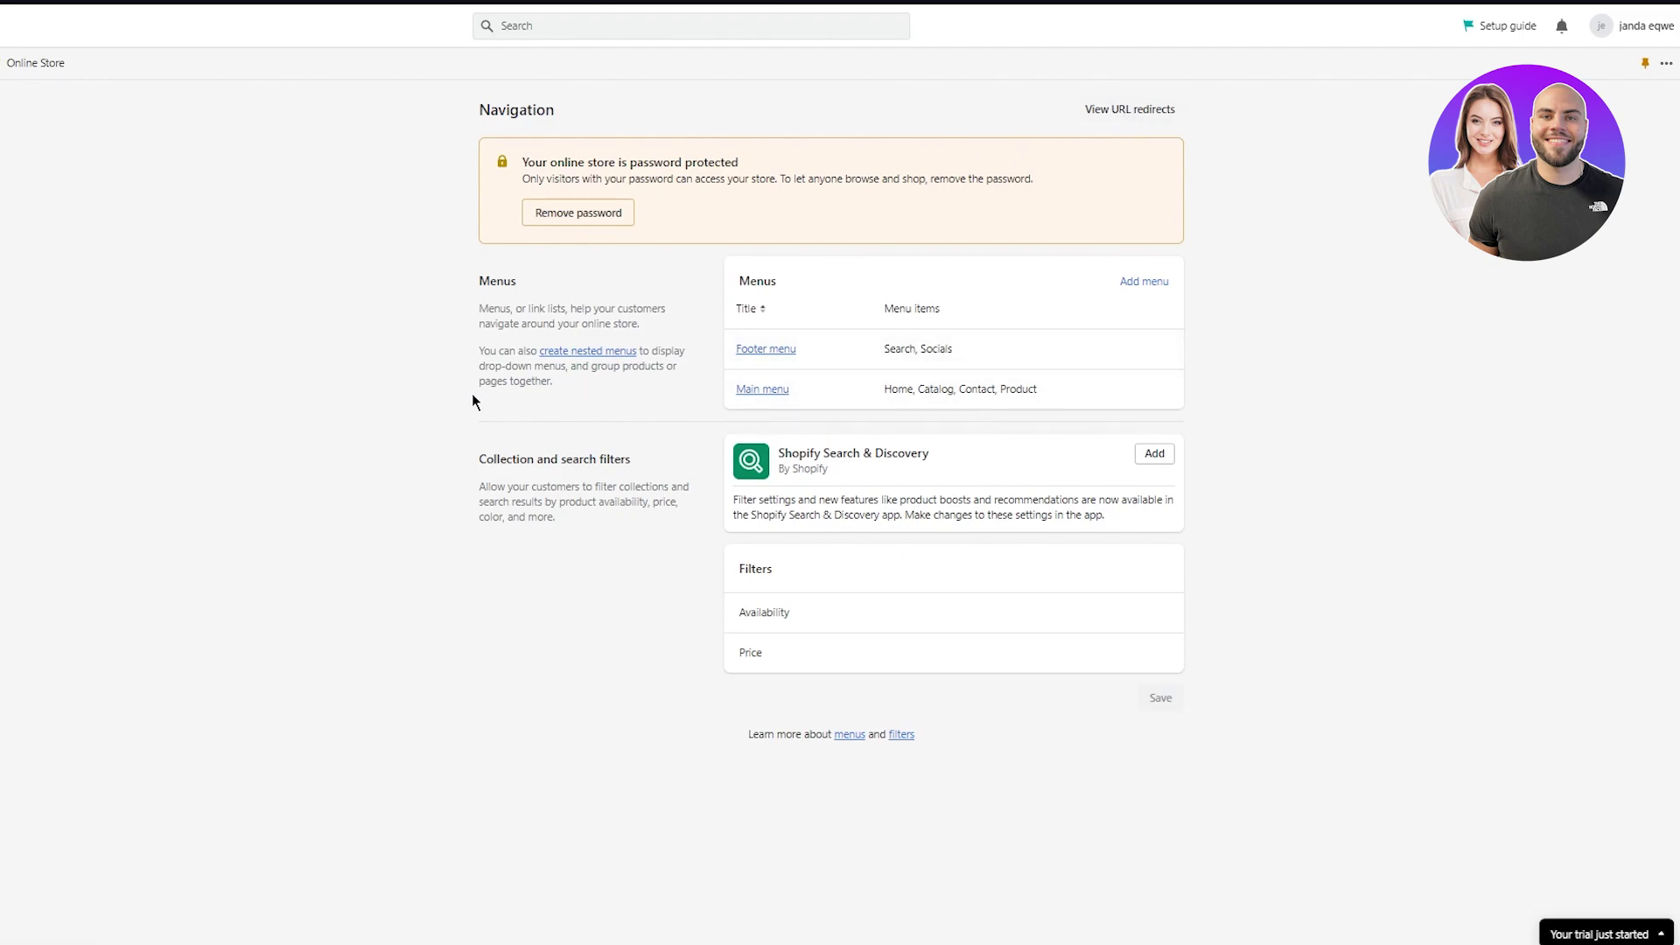
left_click(33, 933)
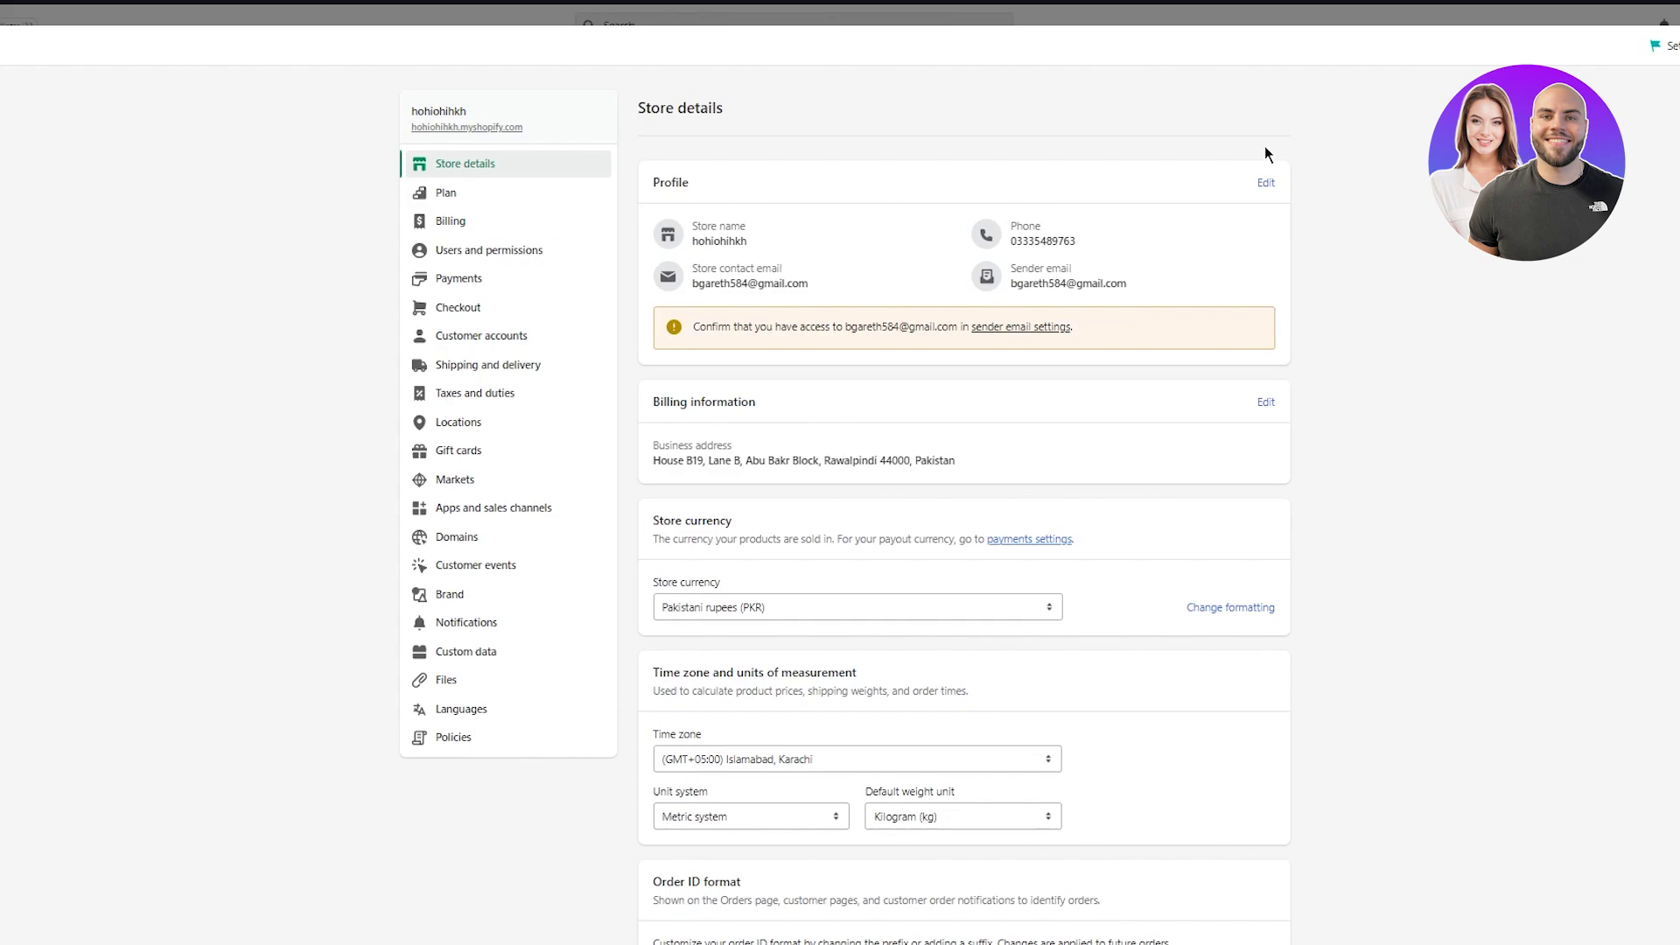
Step: Close the store Settings to return to the Online Store Navigation page
key("Escape")
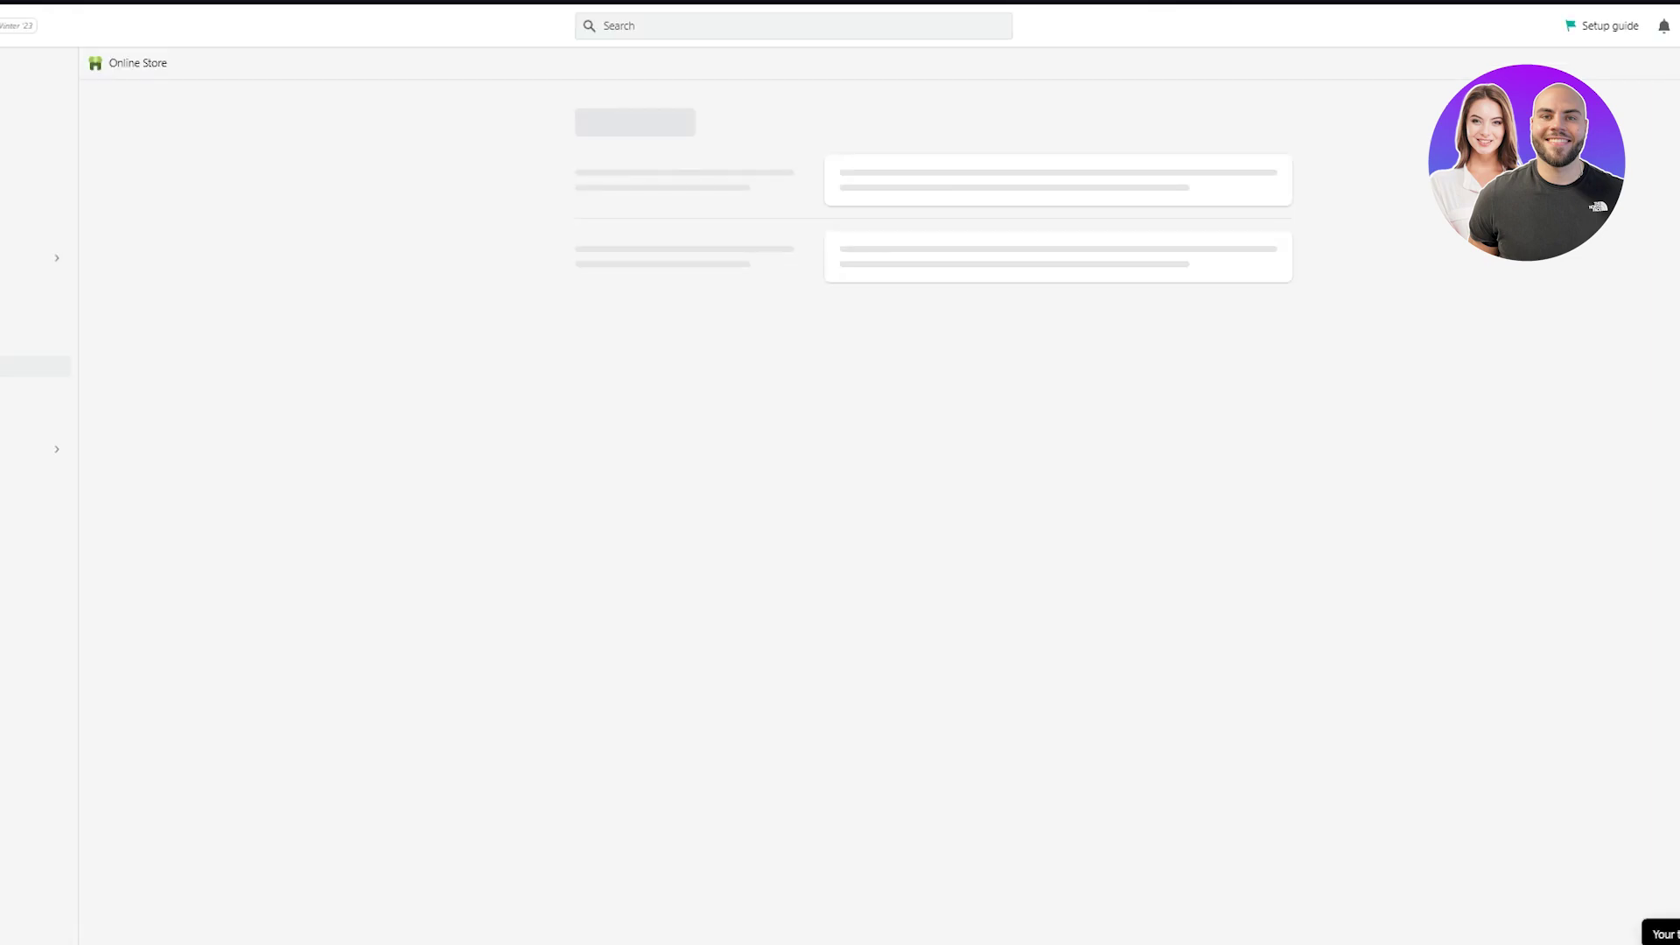